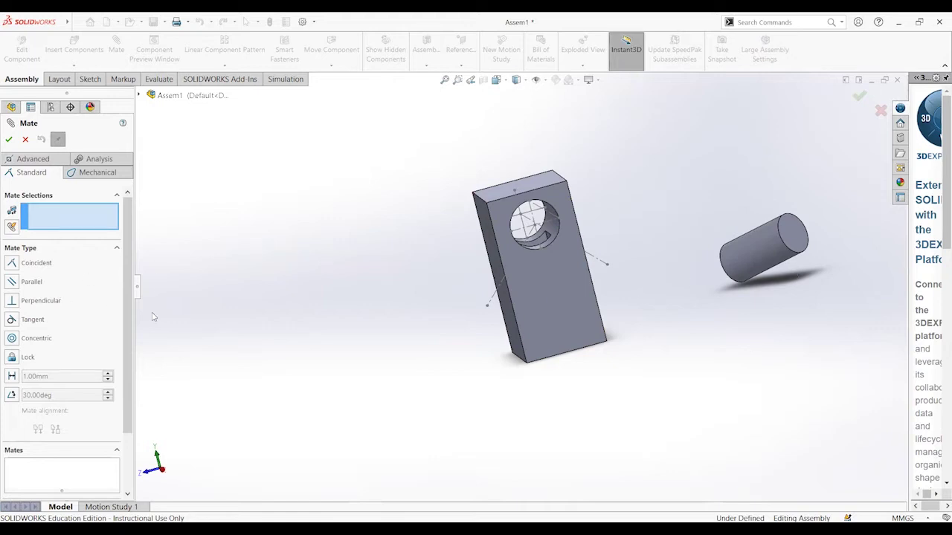
# Try perpendicular and parallel mates between the cylinder's end face and the block's holed face, comparing both alignments of the parallel mate
pyautogui.click(793, 238)
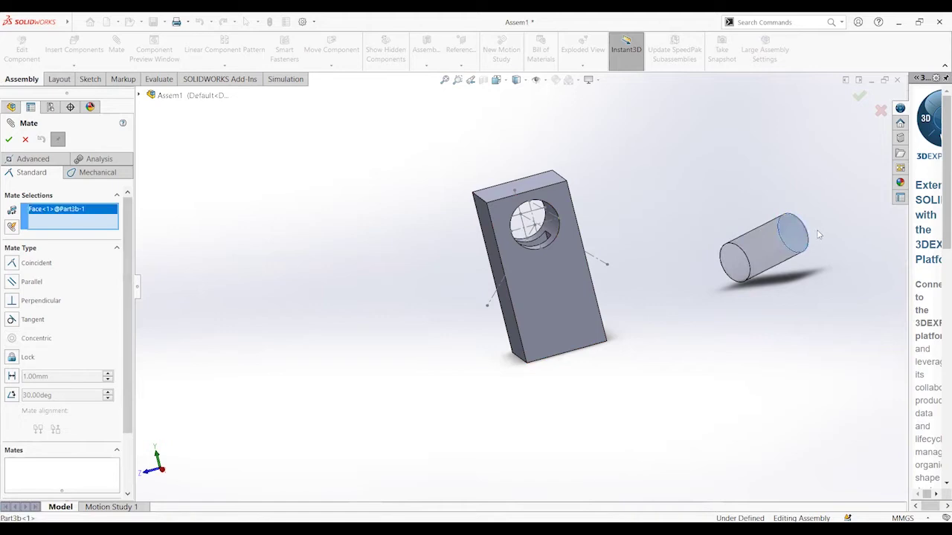
pyautogui.click(547, 277)
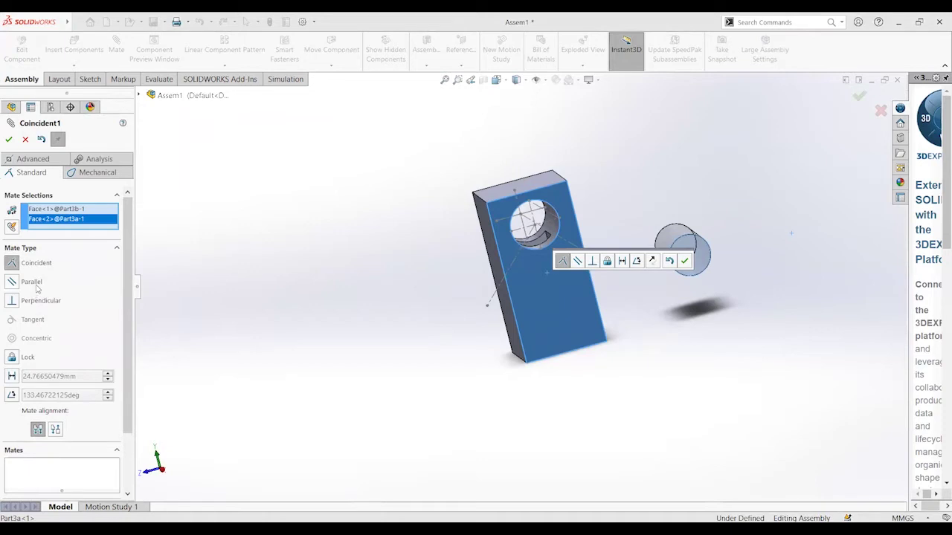
pyautogui.click(37, 301)
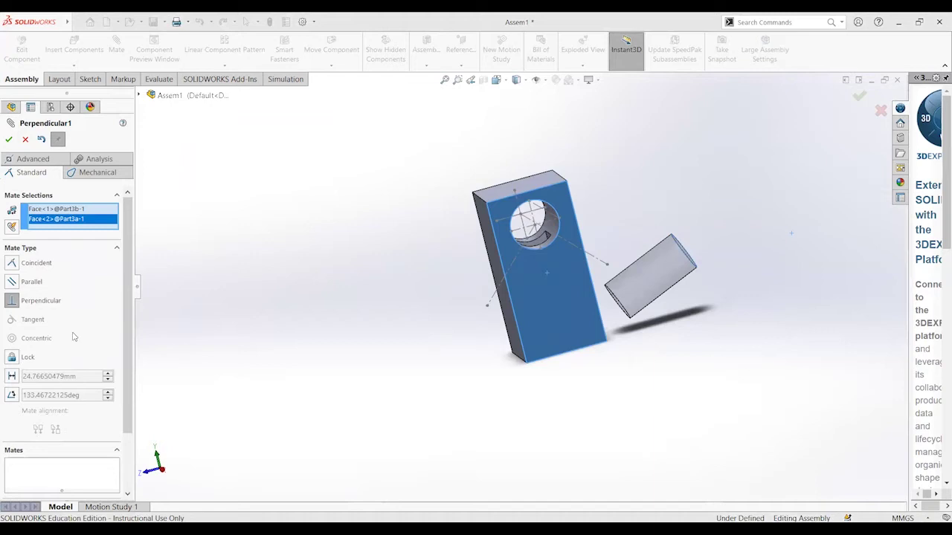
pyautogui.click(42, 284)
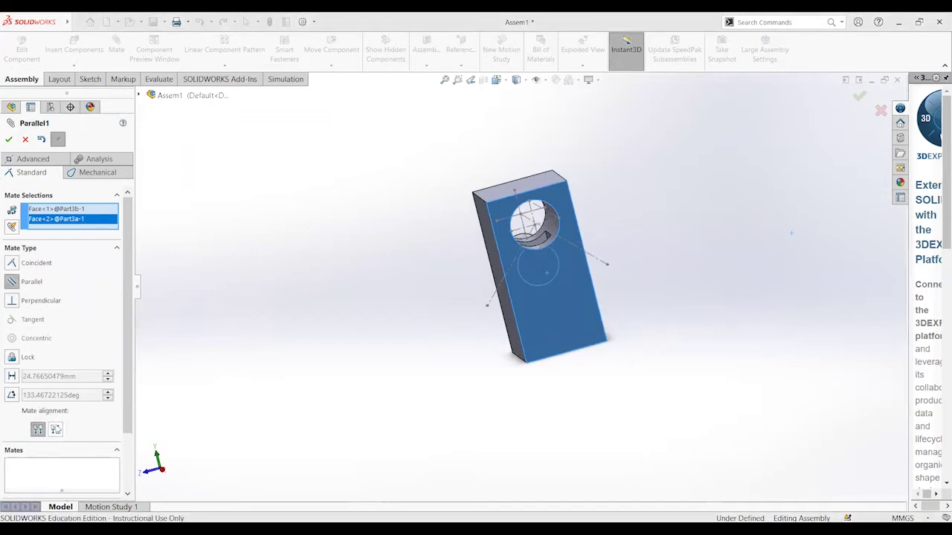
pyautogui.click(56, 429)
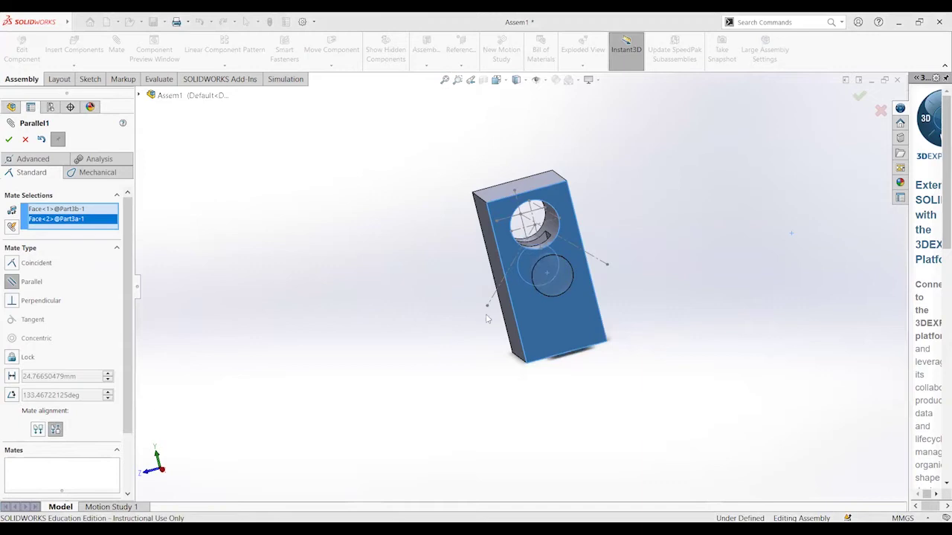
pyautogui.moveTo(478, 300); pyautogui.dragTo(558, 289, button='middle')
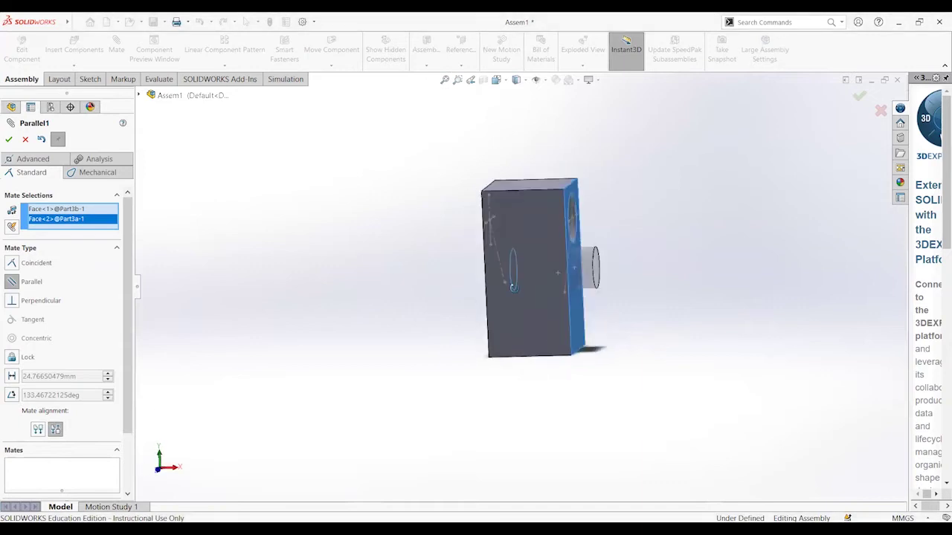
pyautogui.click(37, 429)
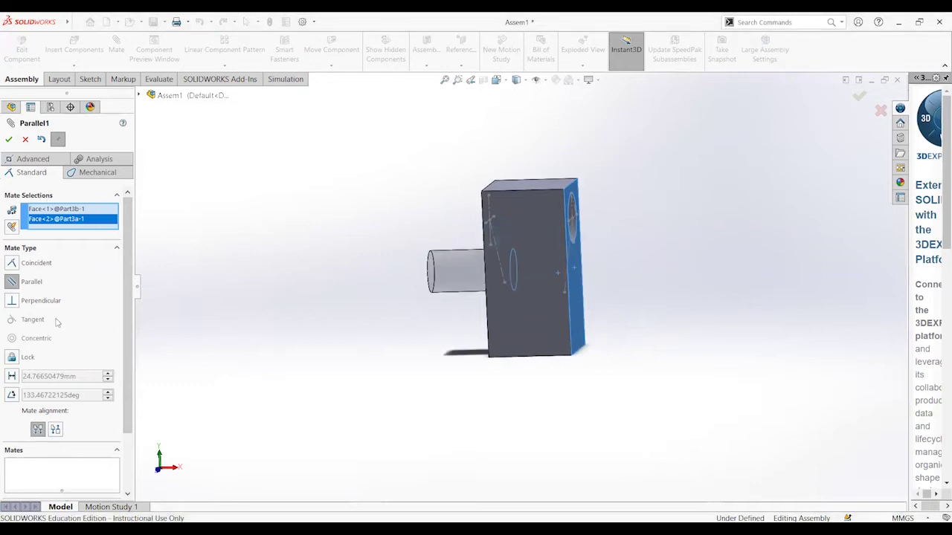
# Add a coincident, anti-aligned mate between the cylinder's end face and the block's holed face
pyautogui.click(12, 264)
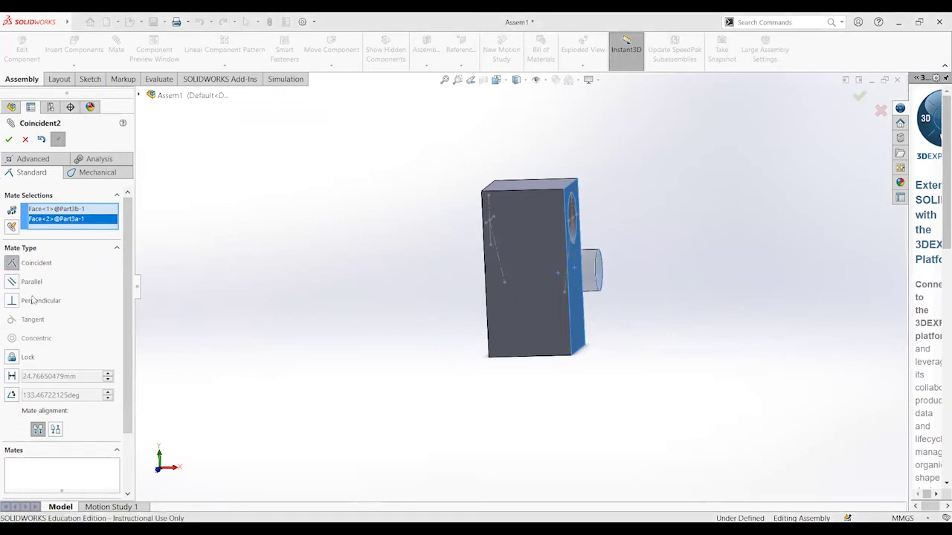
pyautogui.click(56, 431)
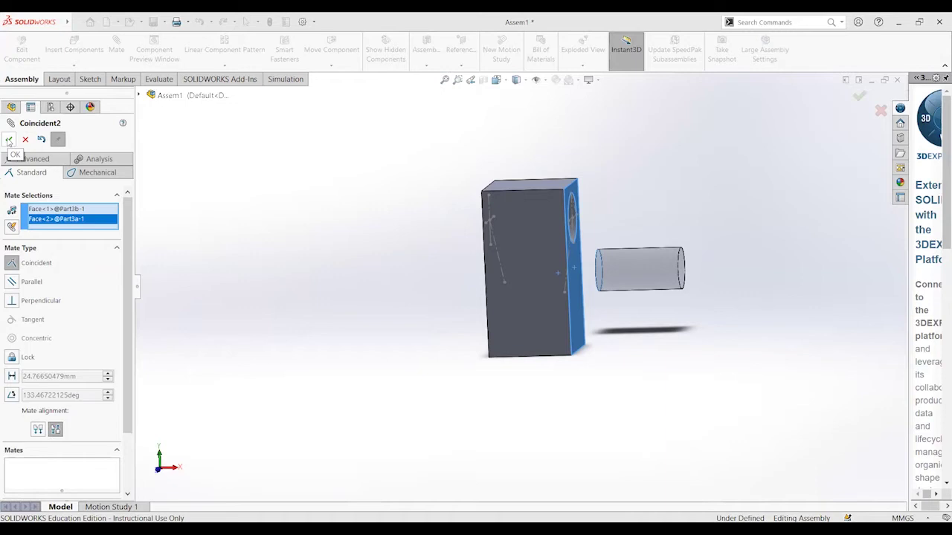
pyautogui.click(9, 140)
# Add a concentric mate between the cylinder's circular edge and the rim of the block's hole, and finish mating
pyautogui.moveTo(548, 361); pyautogui.dragTo(480, 351, button='middle')
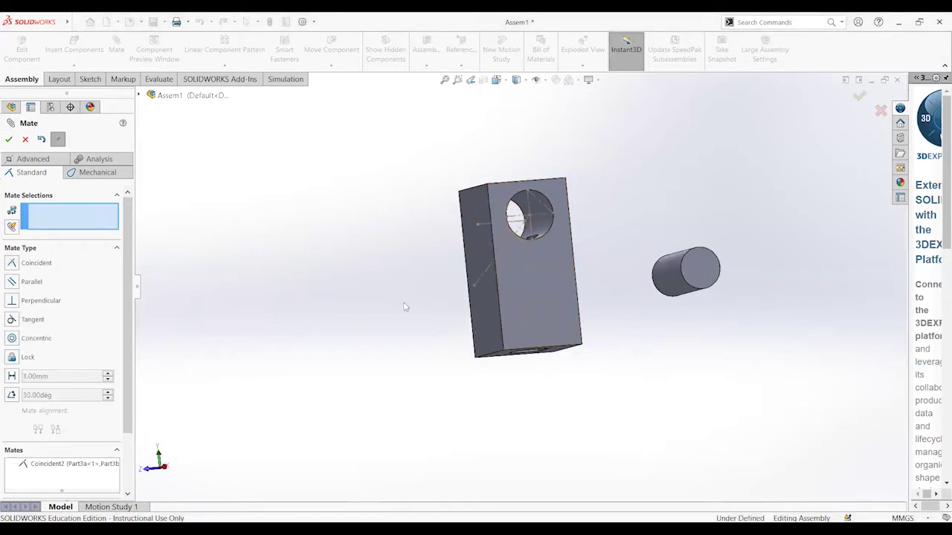
pyautogui.click(655, 291)
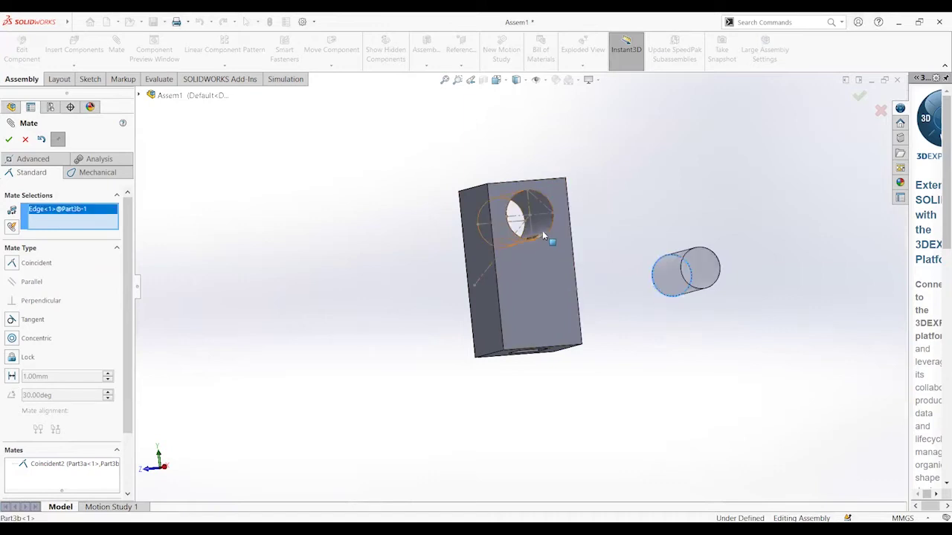
pyautogui.click(546, 233)
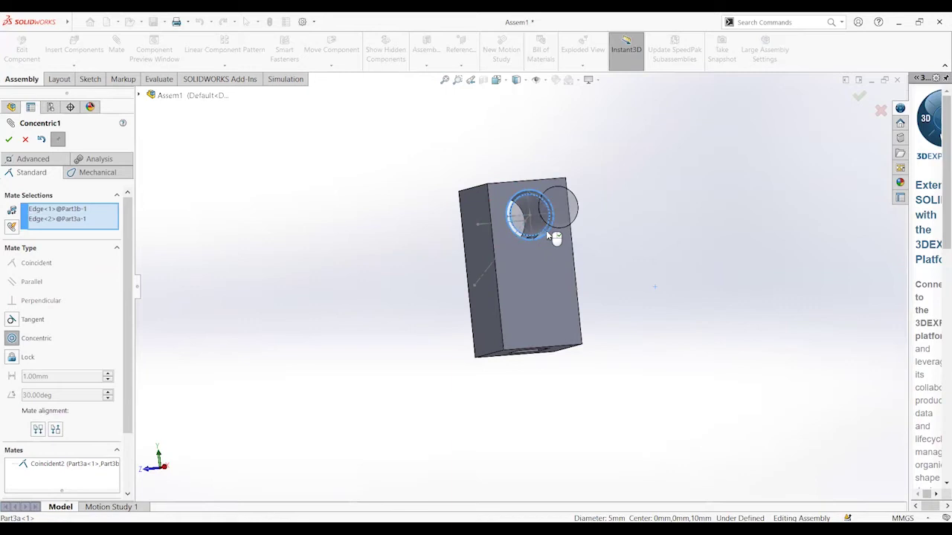
pyautogui.moveTo(716, 308); pyautogui.dragTo(487, 260, button='middle')
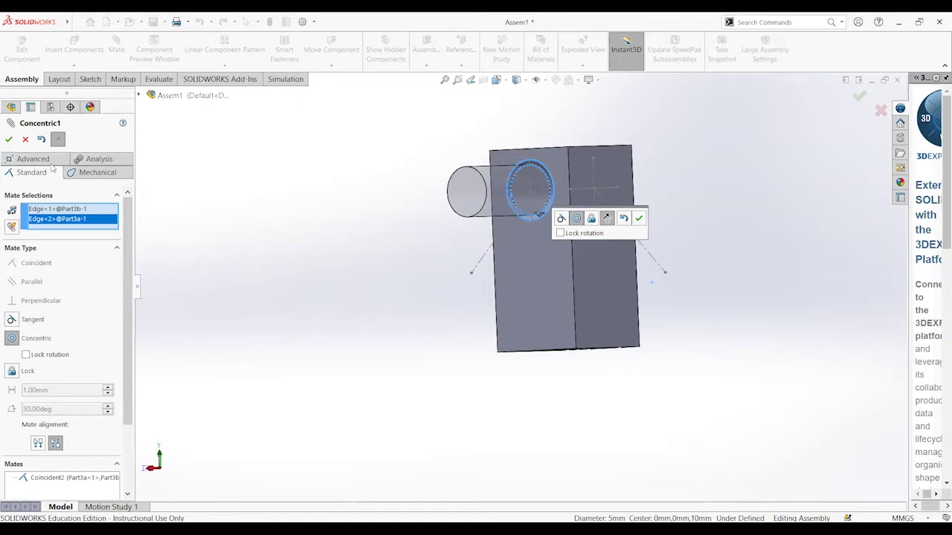
pyautogui.click(9, 139)
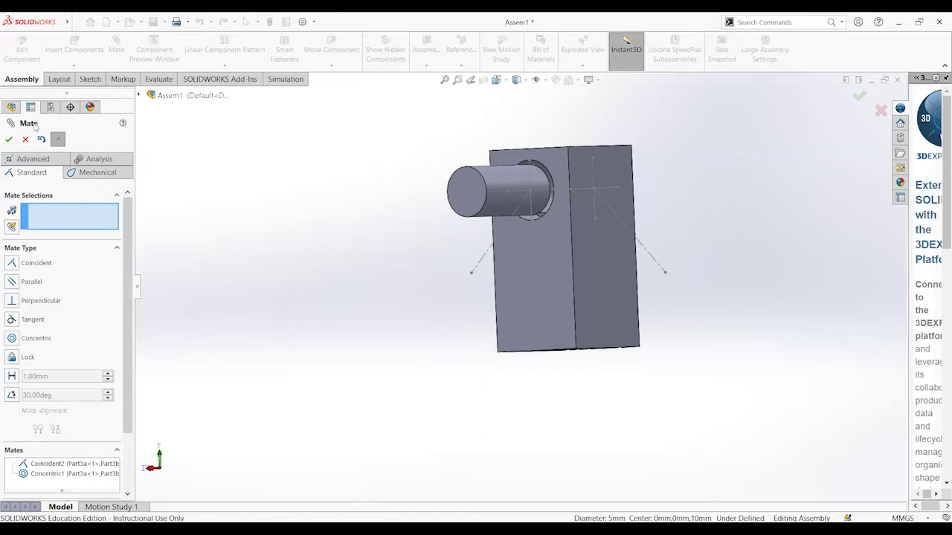
pyautogui.click(139, 95)
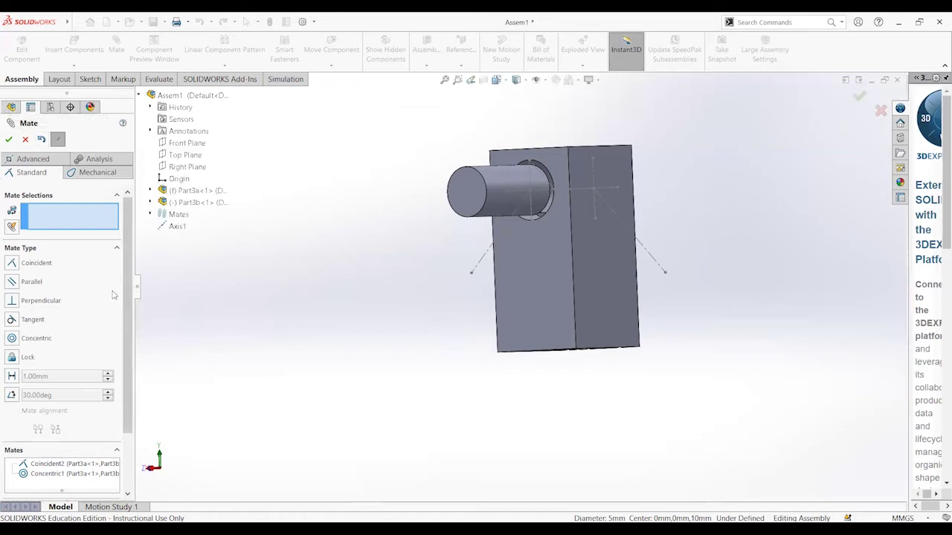
pyautogui.click(8, 140)
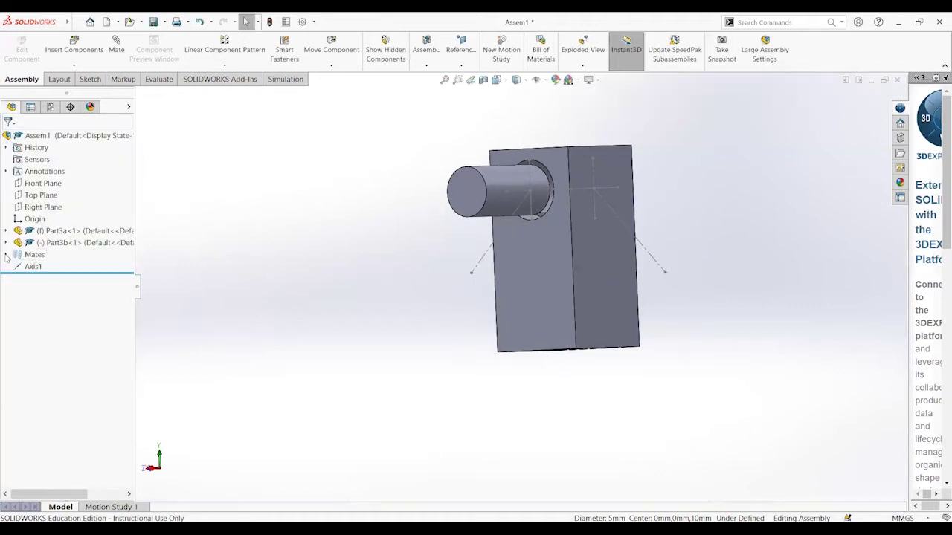
# Delete both the coincident and the concentric mate from the assembly
pyautogui.click(6, 255)
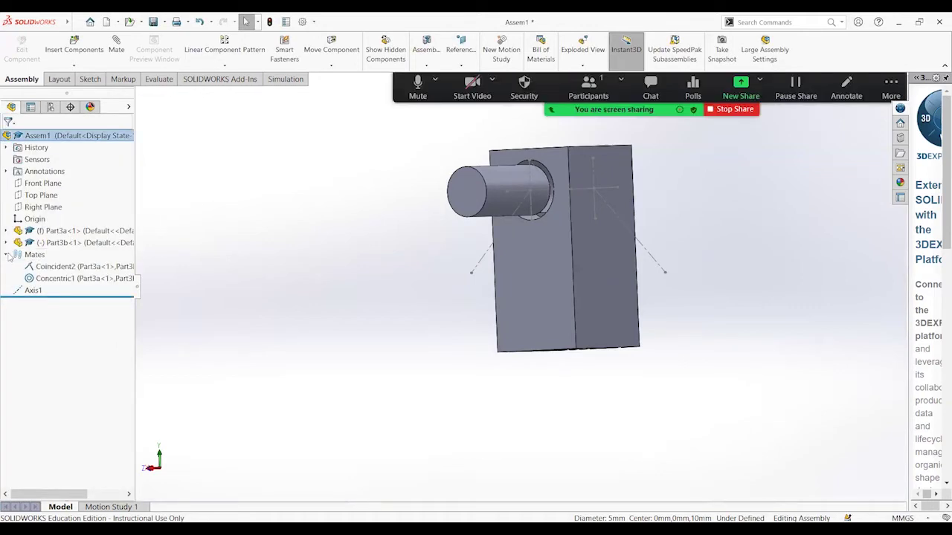
pyautogui.click(71, 278)
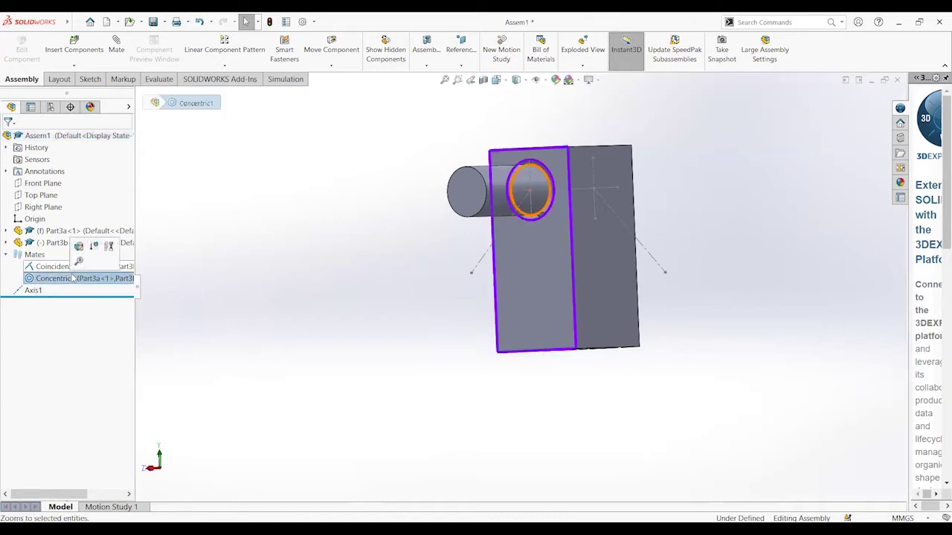
pyautogui.keyDown('ctrl'); pyautogui.click(54, 268); pyautogui.keyUp('ctrl')
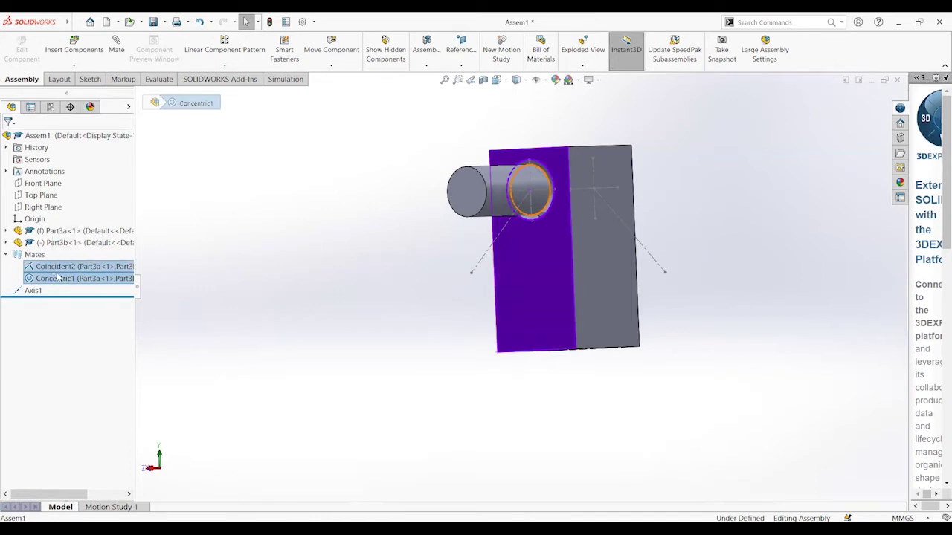
pyautogui.rightClick(58, 277)
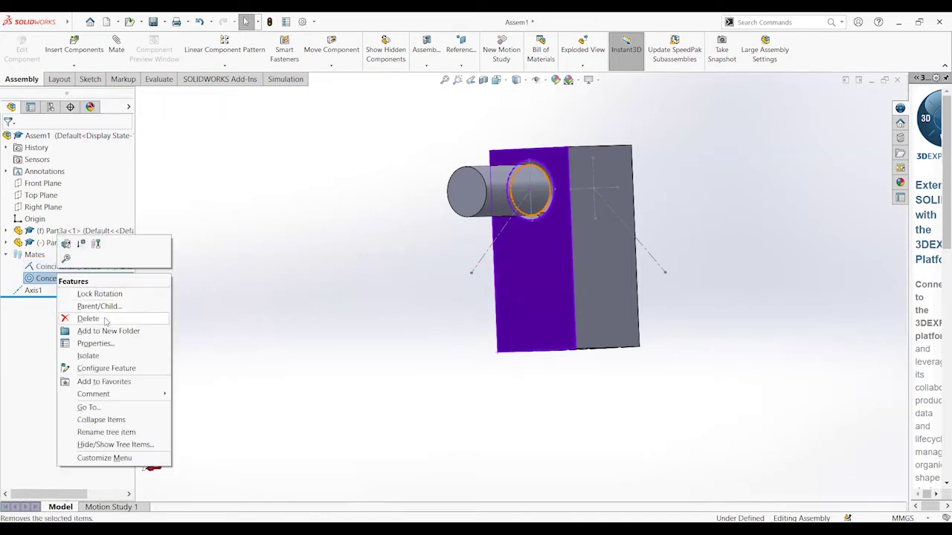
pyautogui.press('Delete')
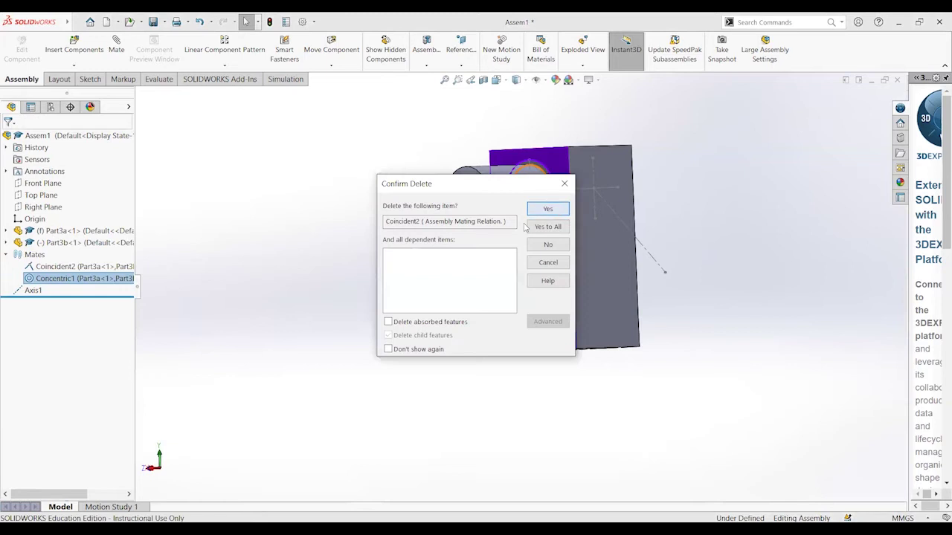
pyautogui.click(544, 209)
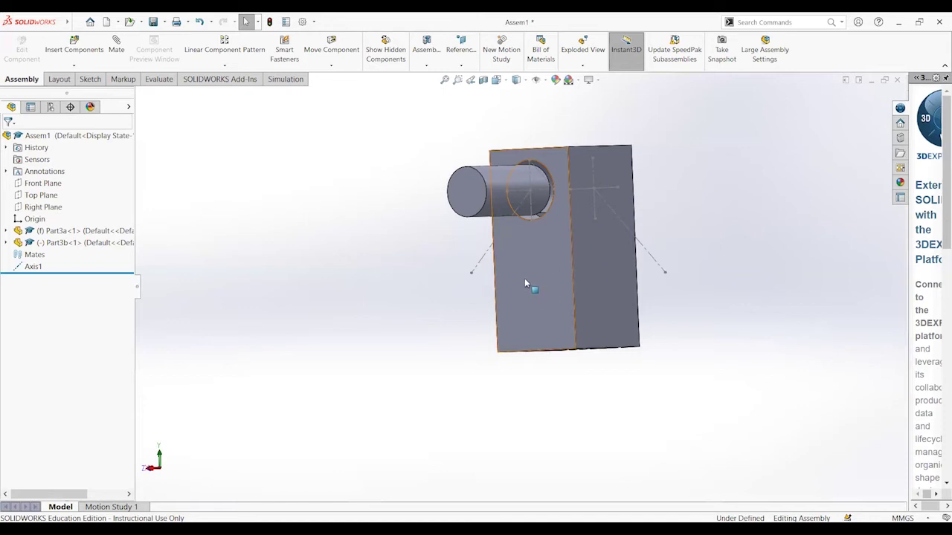
# Open the cylinder component Part3b in its own part window from the assembly
pyautogui.click(500, 190)
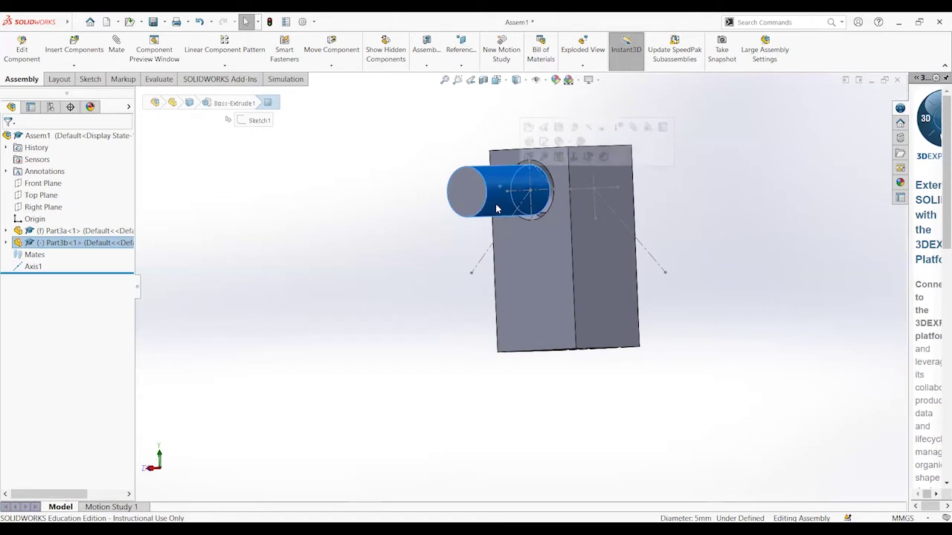
pyautogui.rightClick(497, 208)
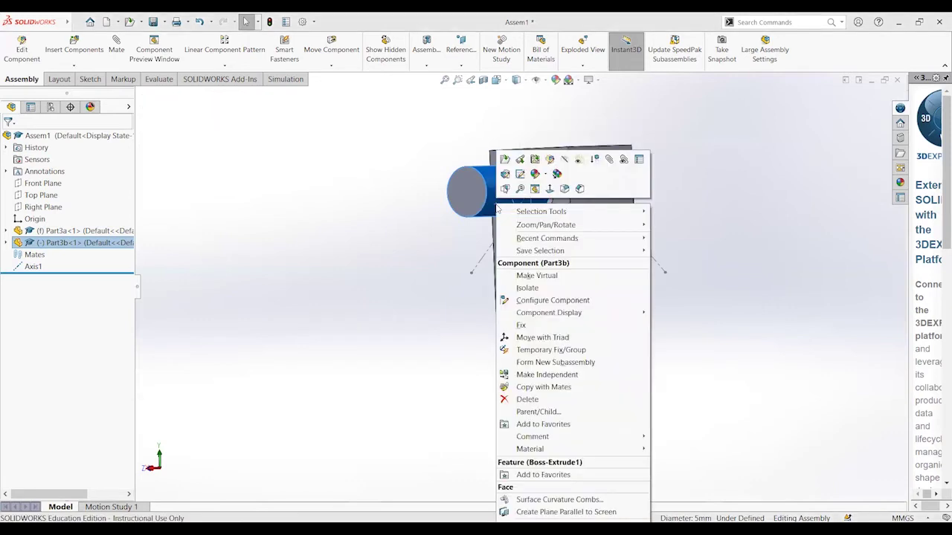
pyautogui.click(507, 162)
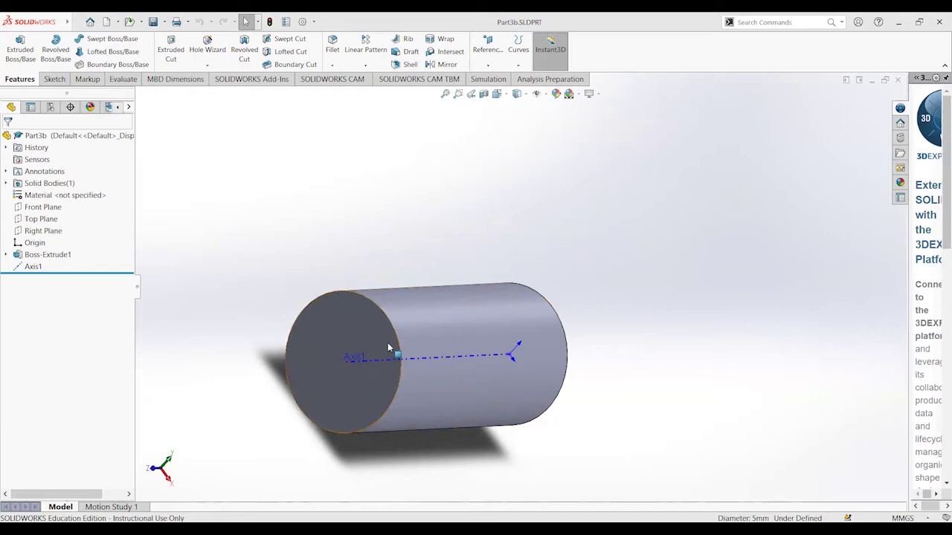
pyautogui.click(481, 41)
pyautogui.click(347, 333)
pyautogui.click(546, 324)
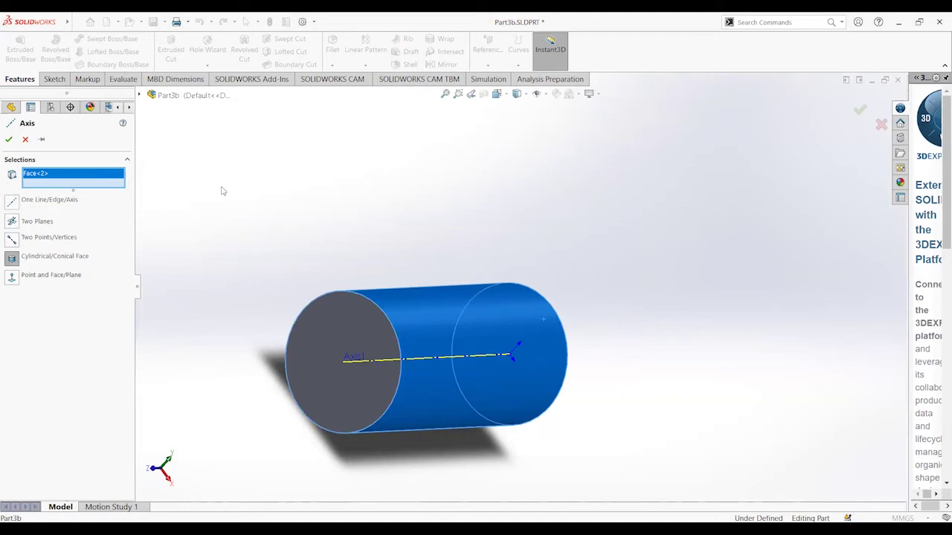
pyautogui.click(26, 140)
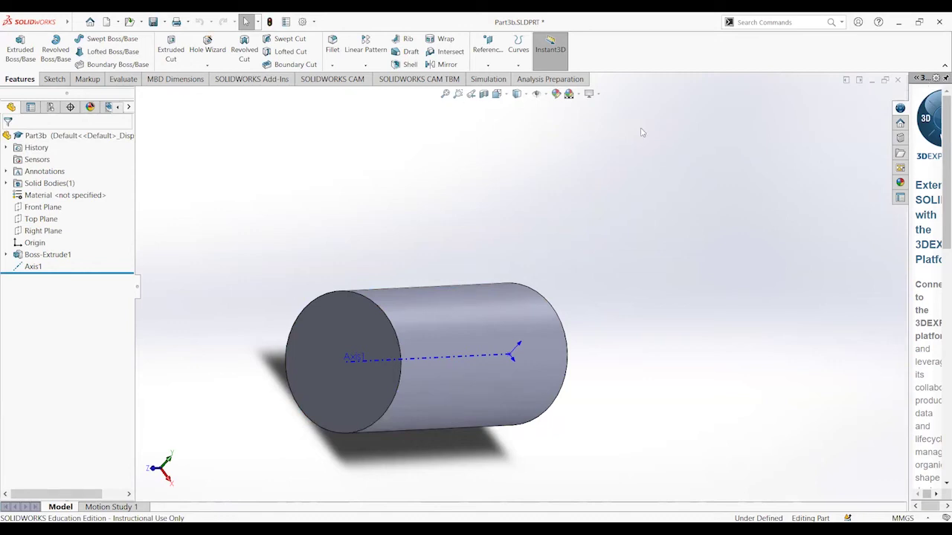
# Close the Part3b window and open the block component Part3a in its own part window
pyautogui.click(899, 80)
pyautogui.click(458, 272)
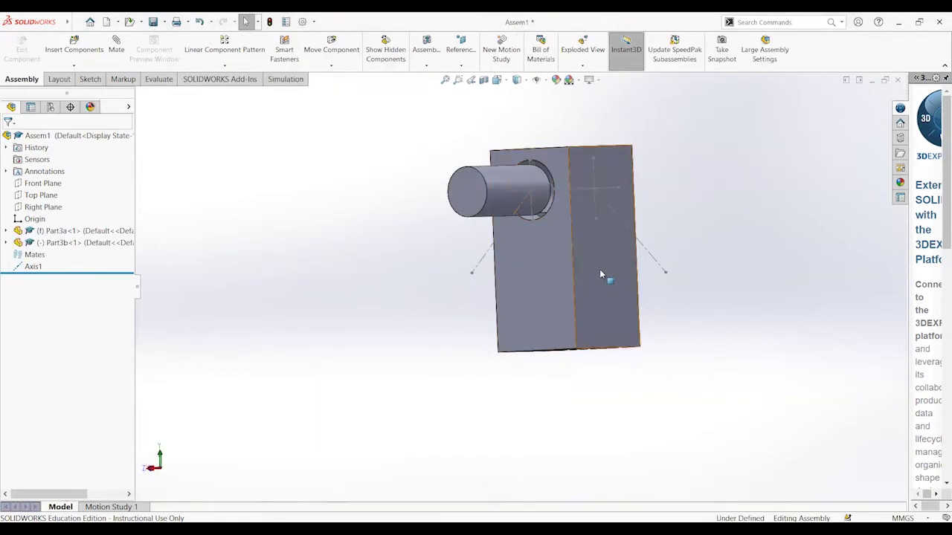
pyautogui.click(602, 283)
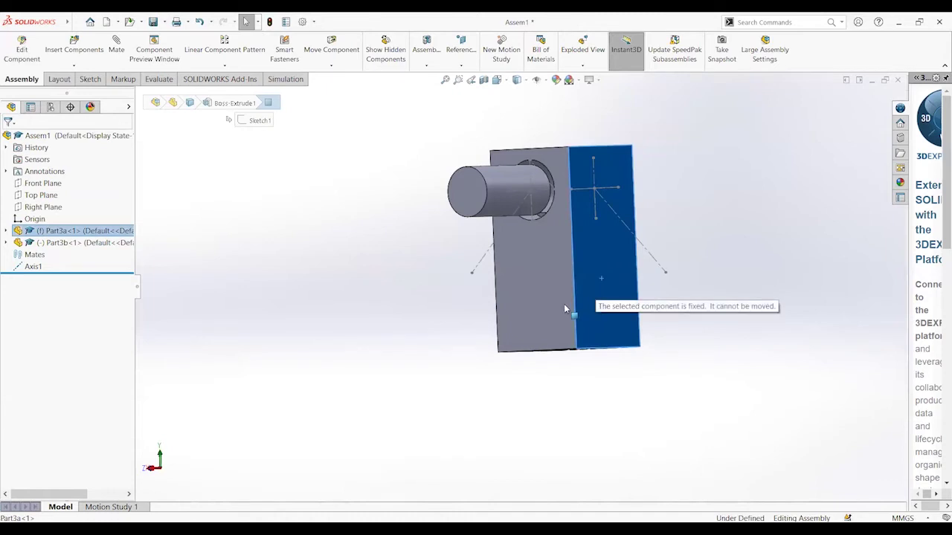
pyautogui.click(558, 257)
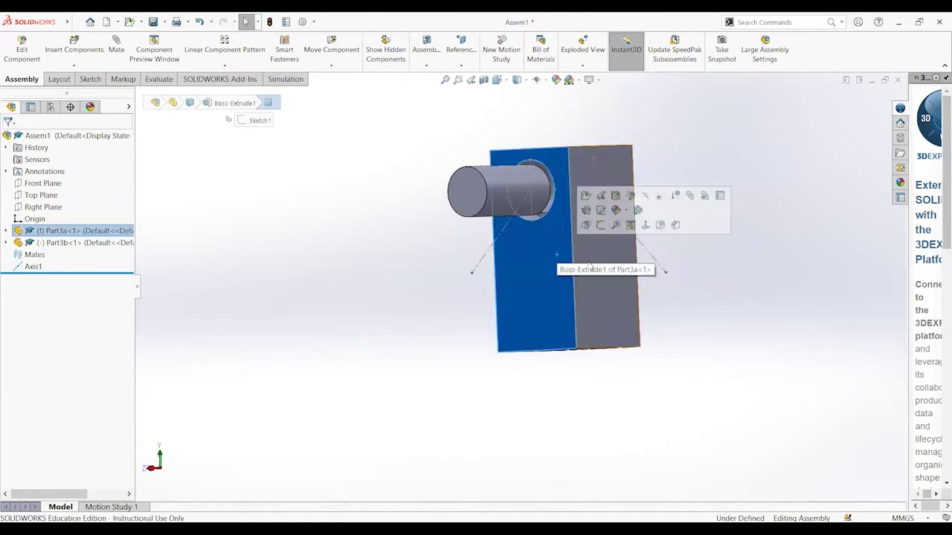
pyautogui.click(590, 267)
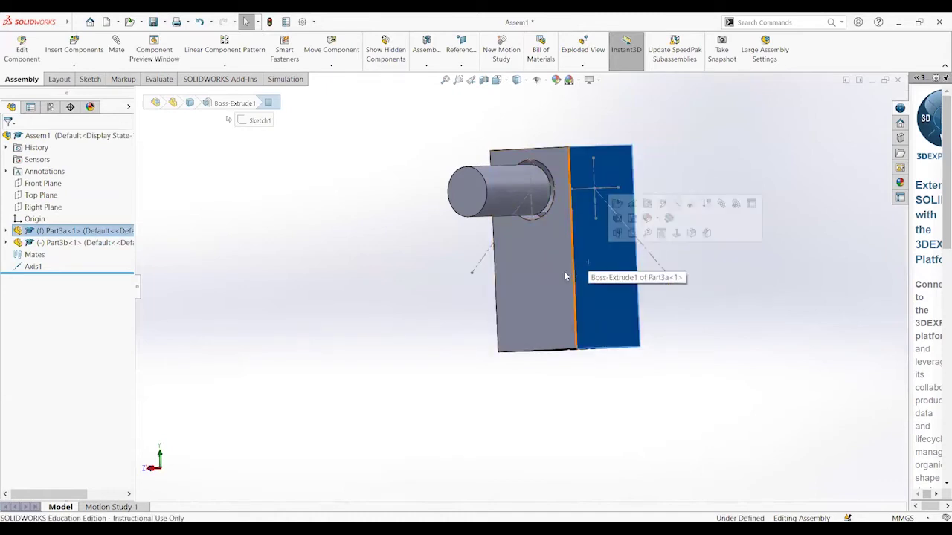
pyautogui.rightClick(102, 234)
pyautogui.click(107, 188)
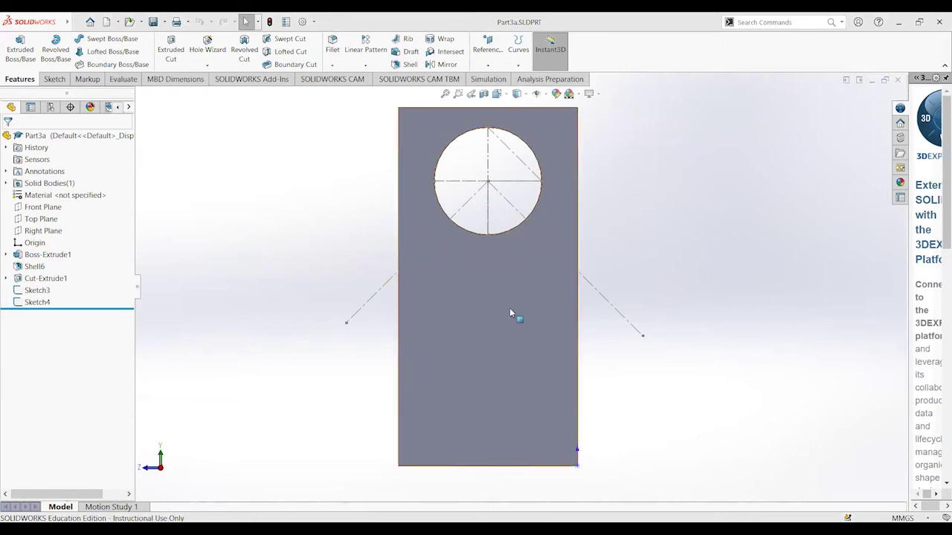
# In Sketch4 of Part3a, draw a construction line about 16.2 mm long from the hole's centre, sloping down past the block's edge opposite the 45° line
pyautogui.moveTo(456, 346); pyautogui.dragTo(430, 312, button='middle')
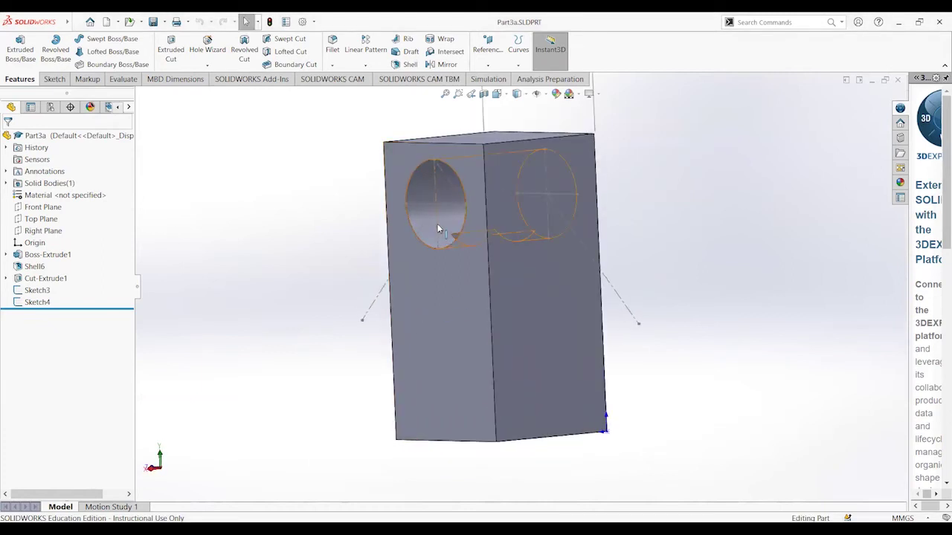
pyautogui.moveTo(424, 202); pyautogui.dragTo(528, 278, button='middle')
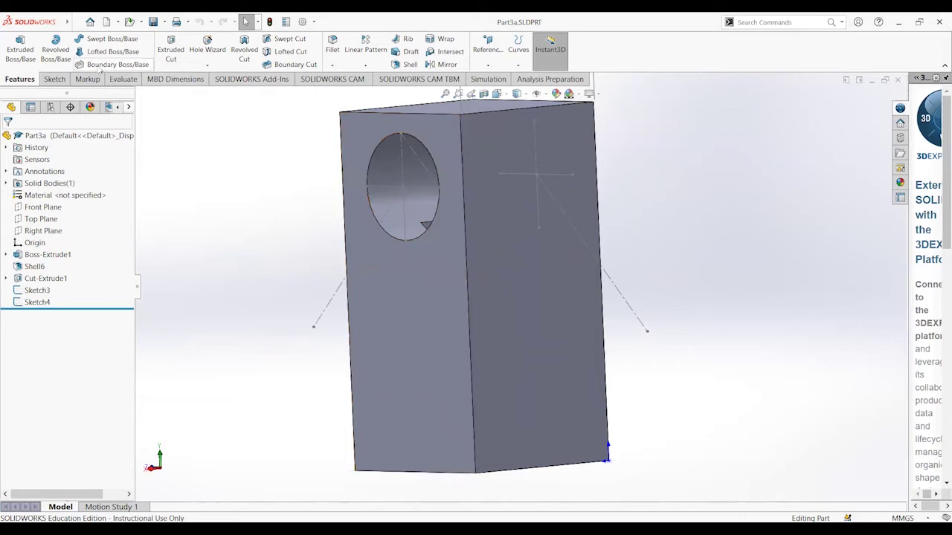
pyautogui.click(54, 79)
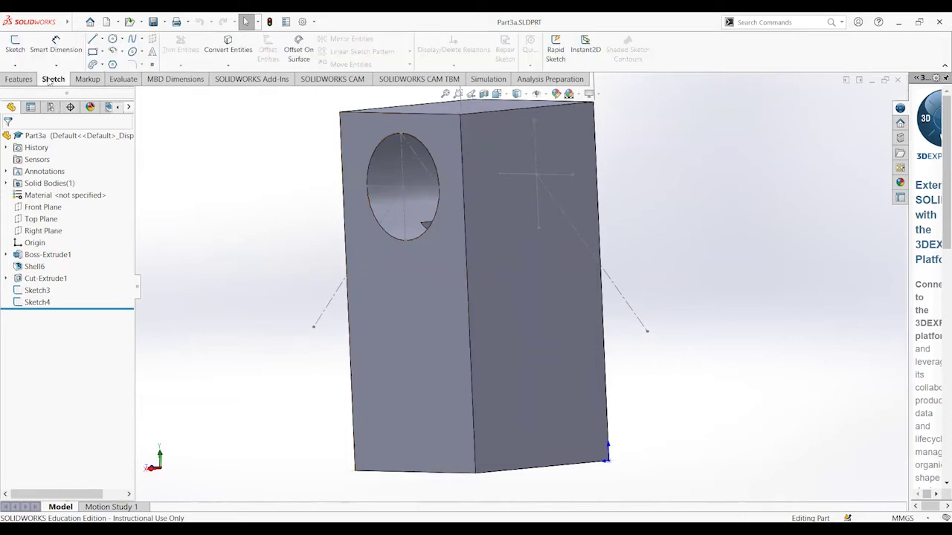
pyautogui.click(102, 41)
pyautogui.click(111, 51)
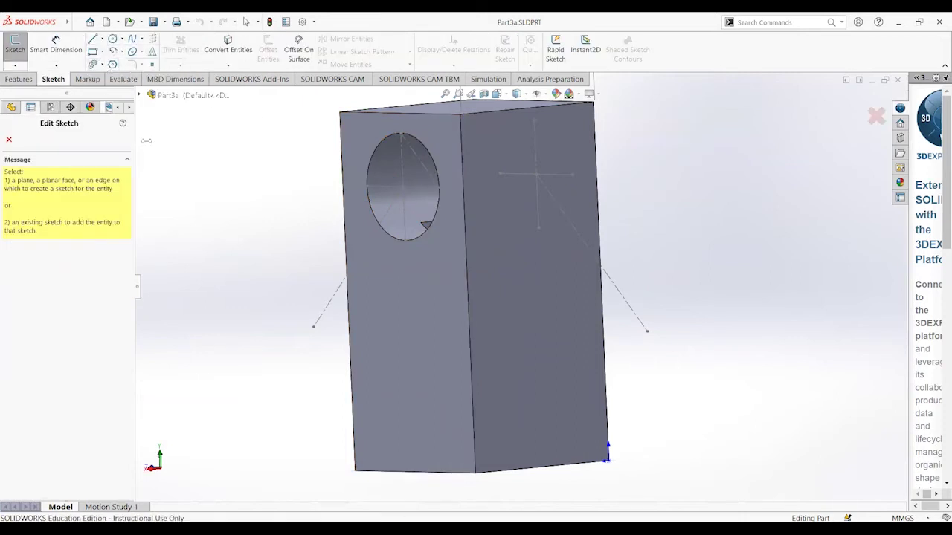
pyautogui.click(401, 194)
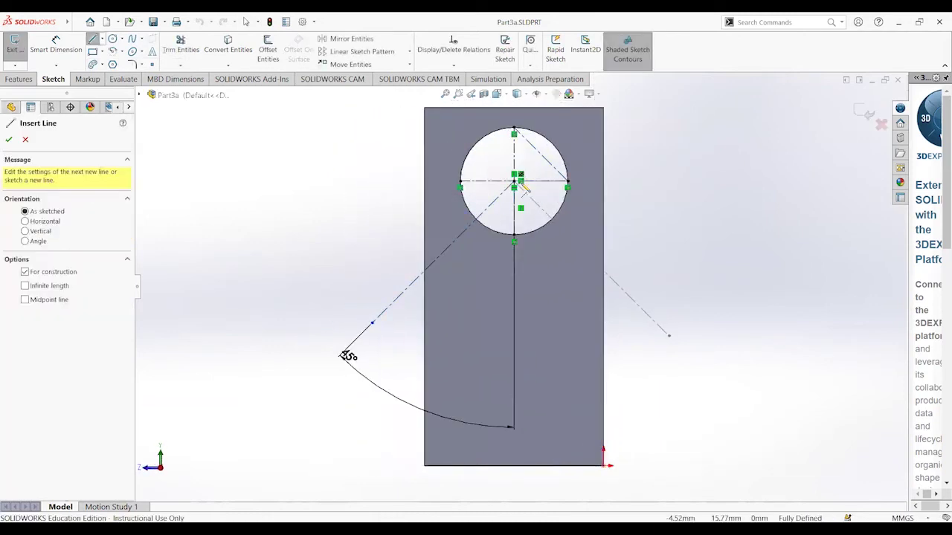
pyautogui.moveTo(514, 182); pyautogui.dragTo(658, 304)
pyautogui.moveTo(691, 363); pyautogui.dragTo(708, 357)
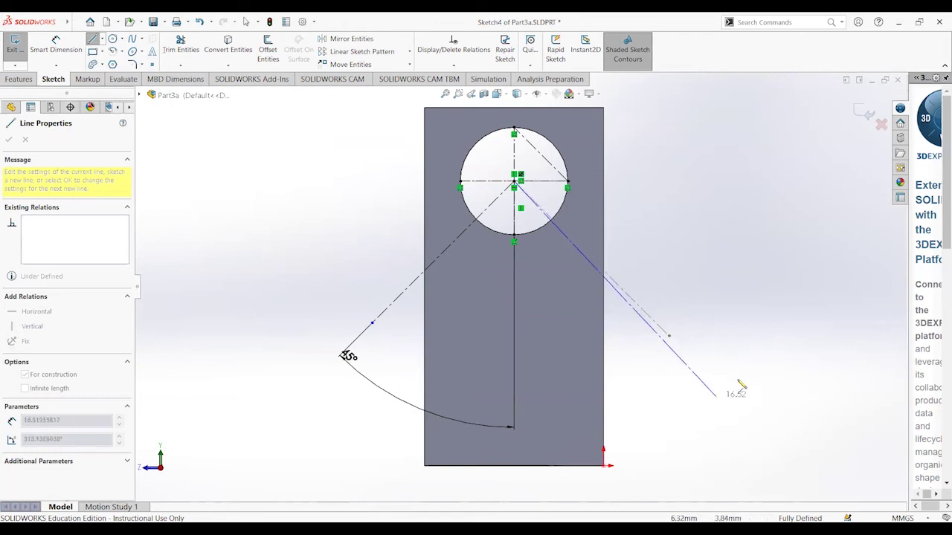
pyautogui.click(786, 284)
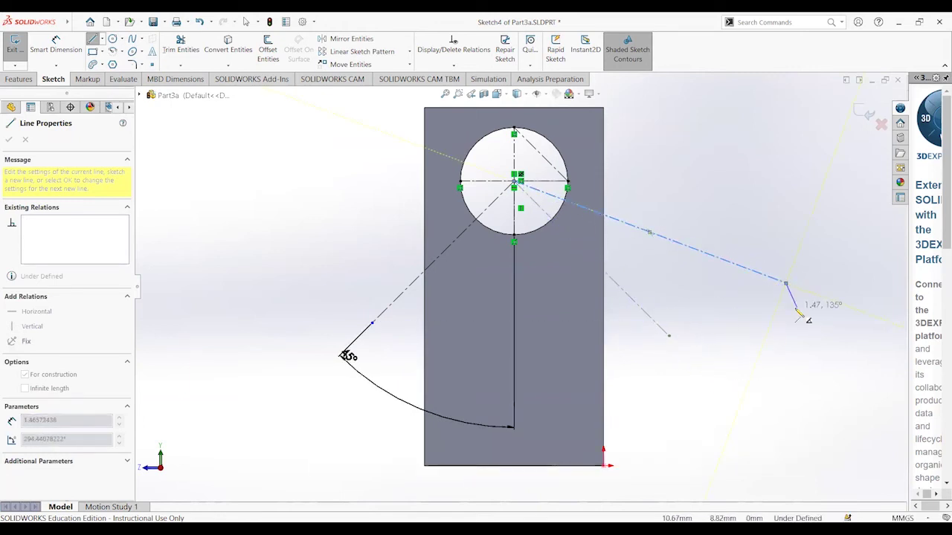
pyautogui.press('Escape')
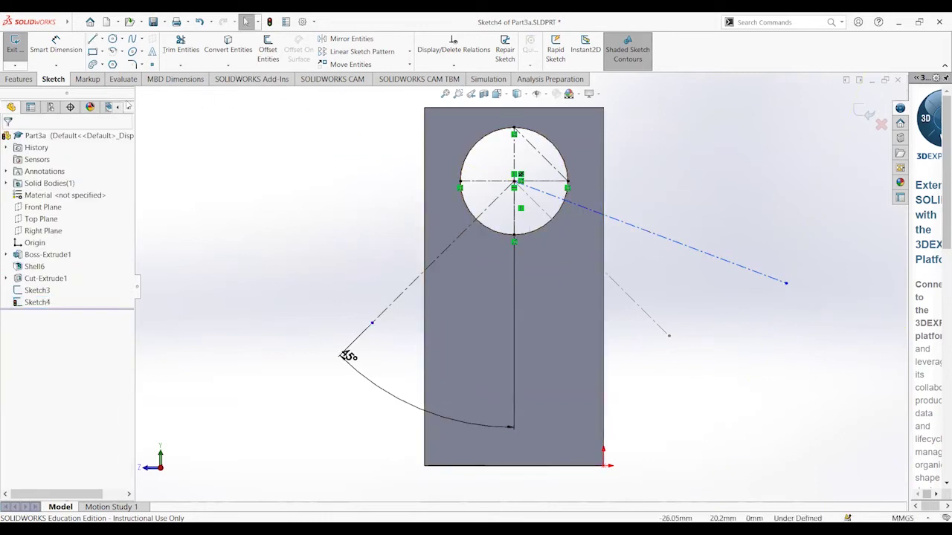
pyautogui.click(56, 44)
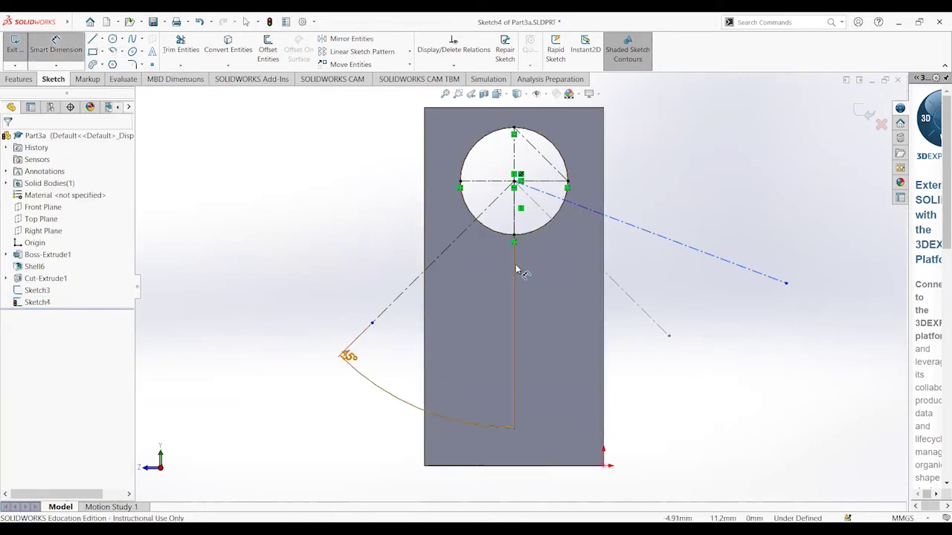
pyautogui.click(518, 272)
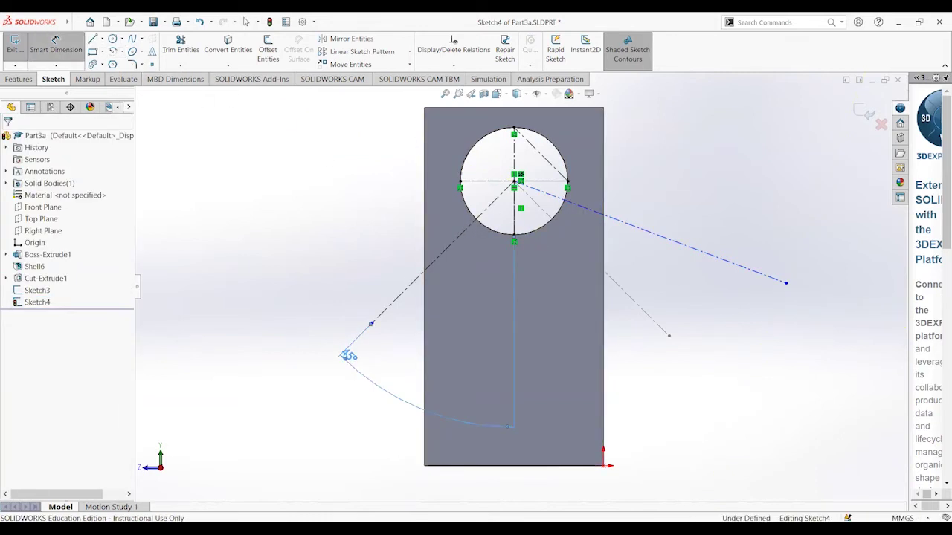
pyautogui.click(649, 231)
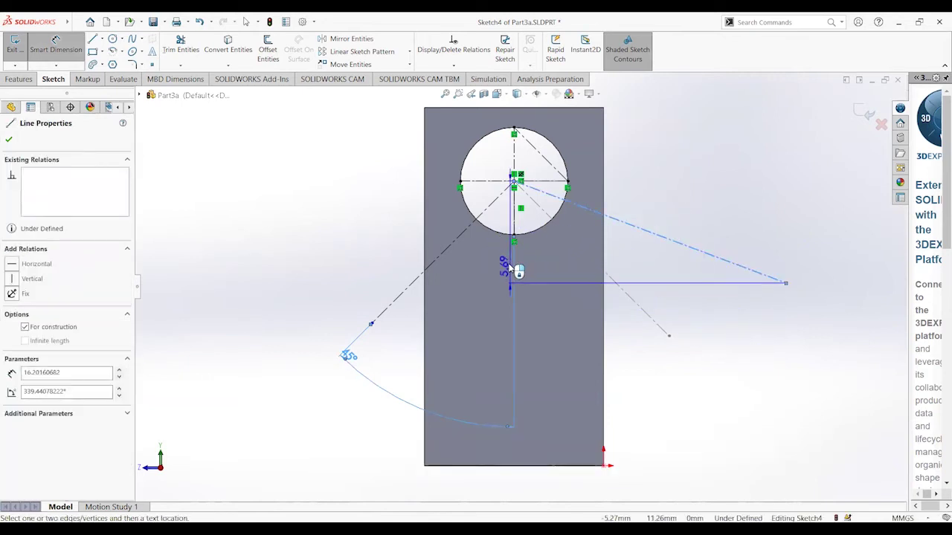
pyautogui.press('Escape')
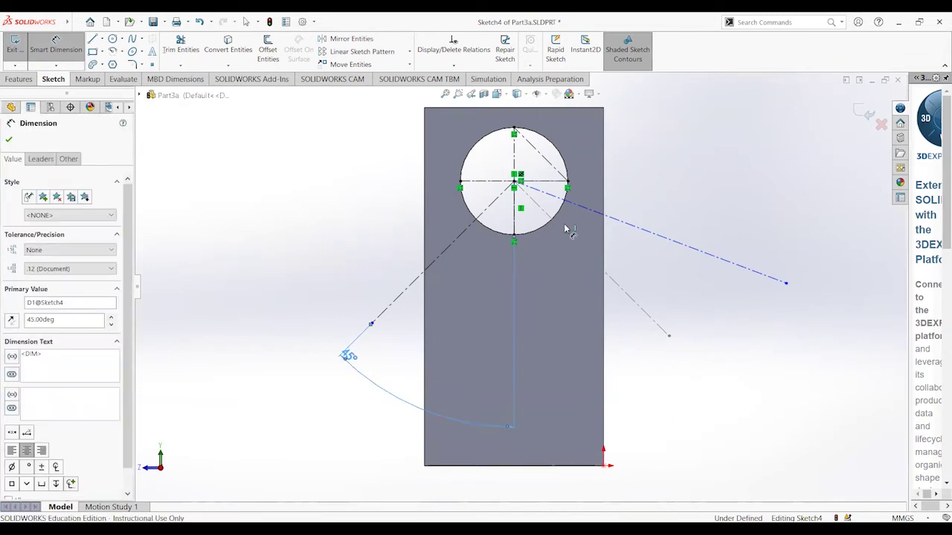
pyautogui.click(595, 215)
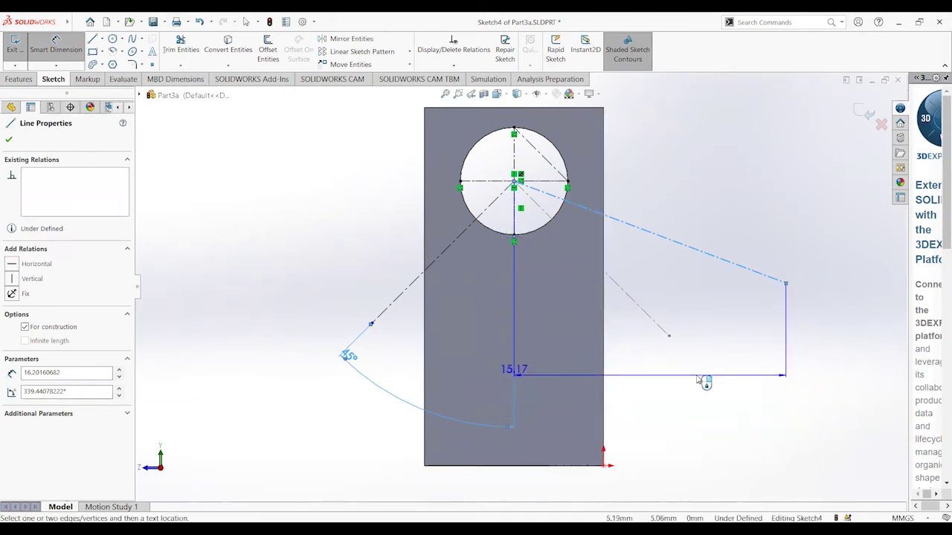
pyautogui.press('Escape')
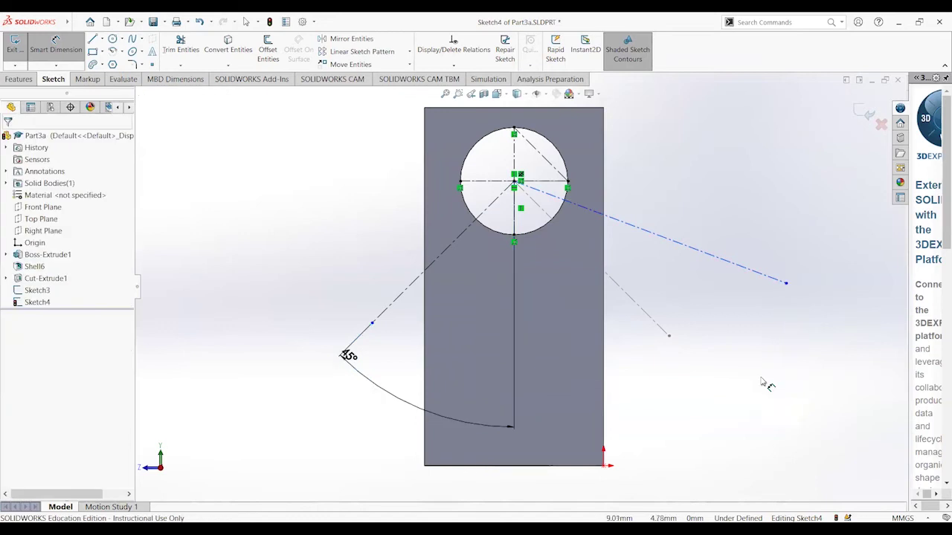
# Dimension the angle between the new construction line and the hole's vertical centreline at 60°, and close Part3a with its changes saved
pyautogui.click(574, 204)
pyautogui.click(513, 236)
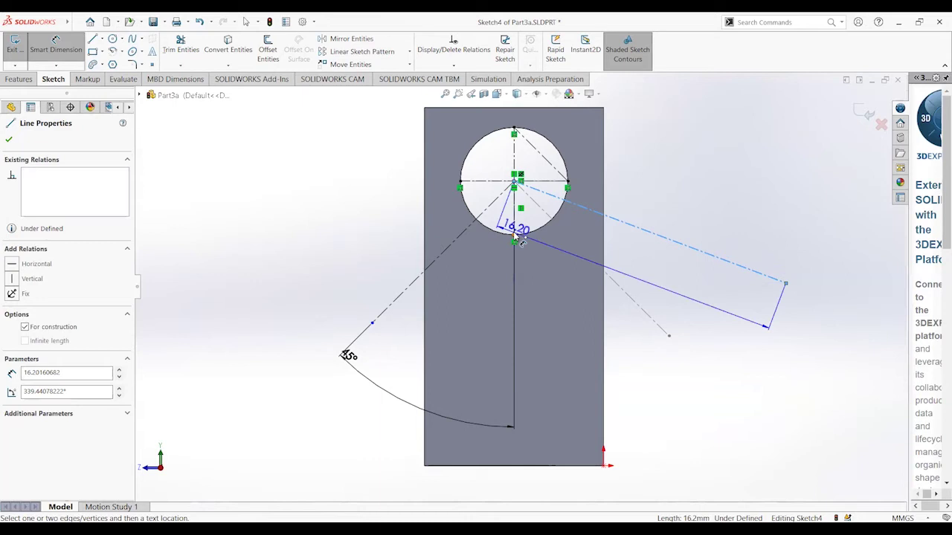
pyautogui.click(515, 216)
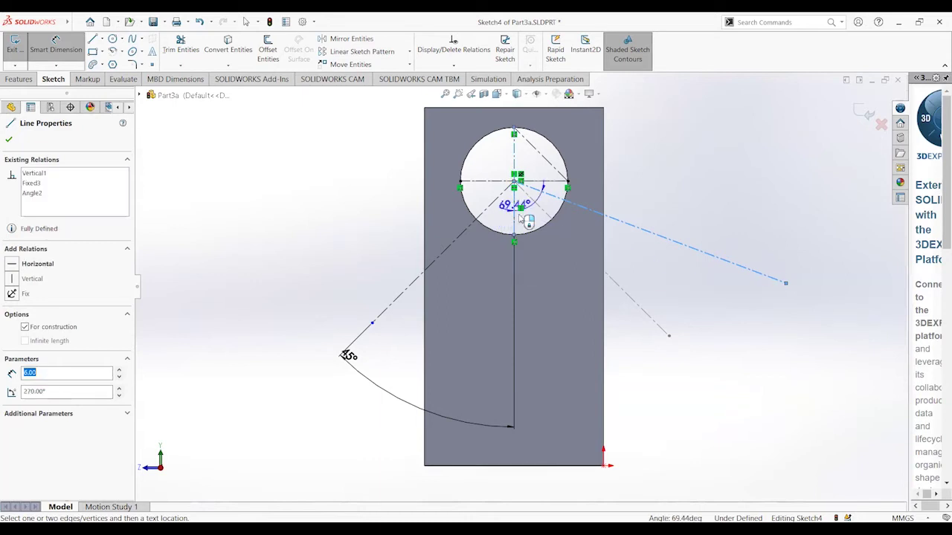
pyautogui.click(743, 381)
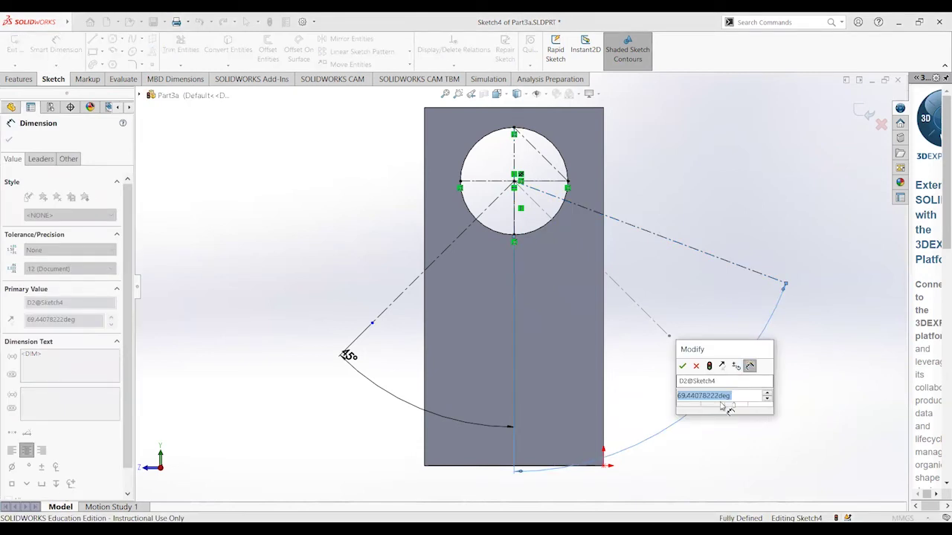
pyautogui.write('60')
pyautogui.press('Return')
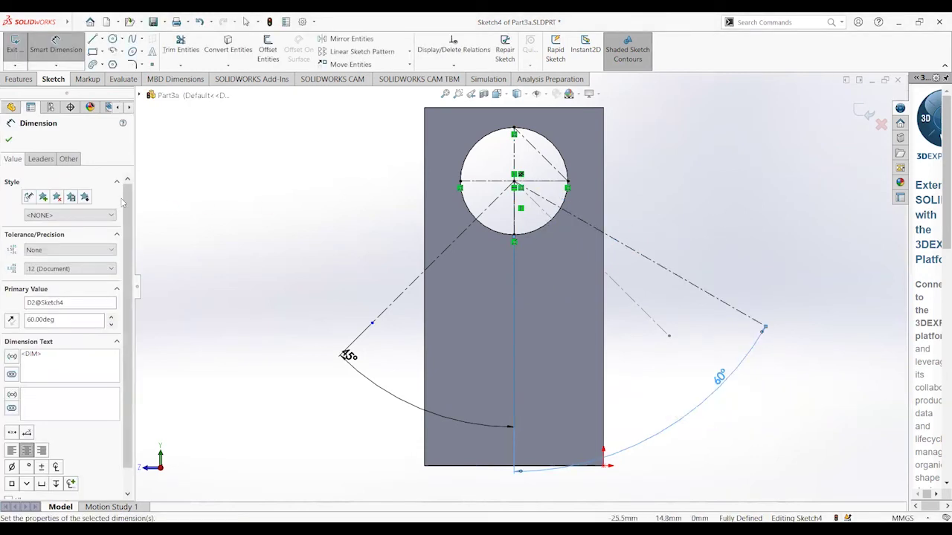
pyautogui.click(898, 80)
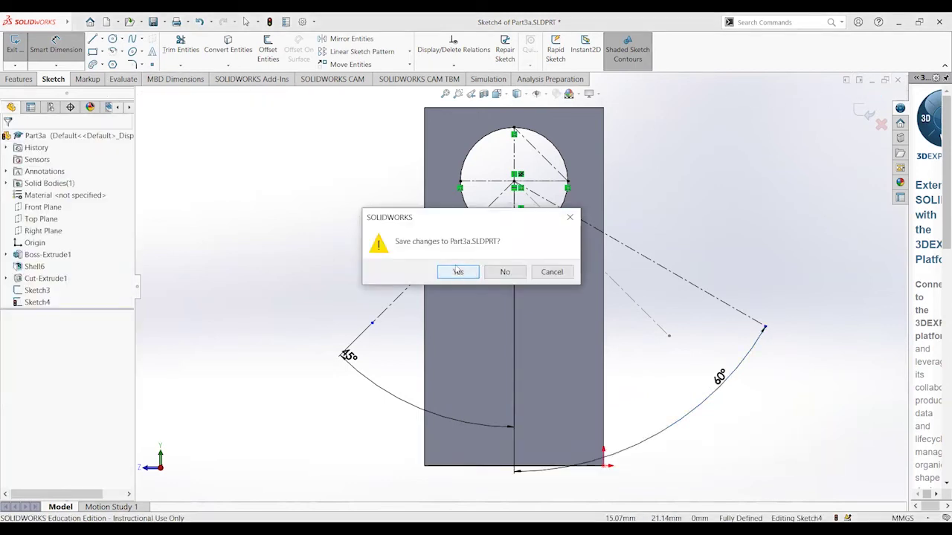
pyautogui.click(457, 272)
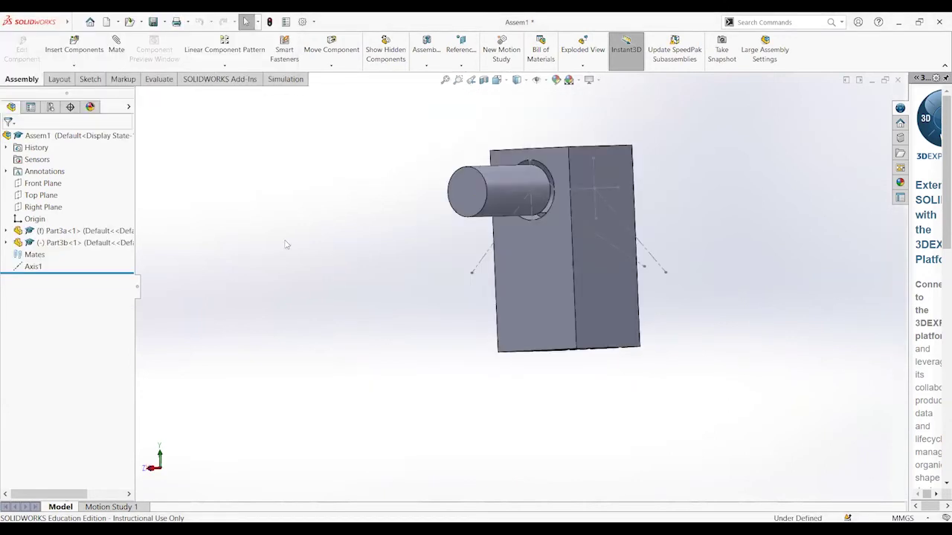
pyautogui.moveTo(748, 317); pyautogui.dragTo(780, 268, button='middle')
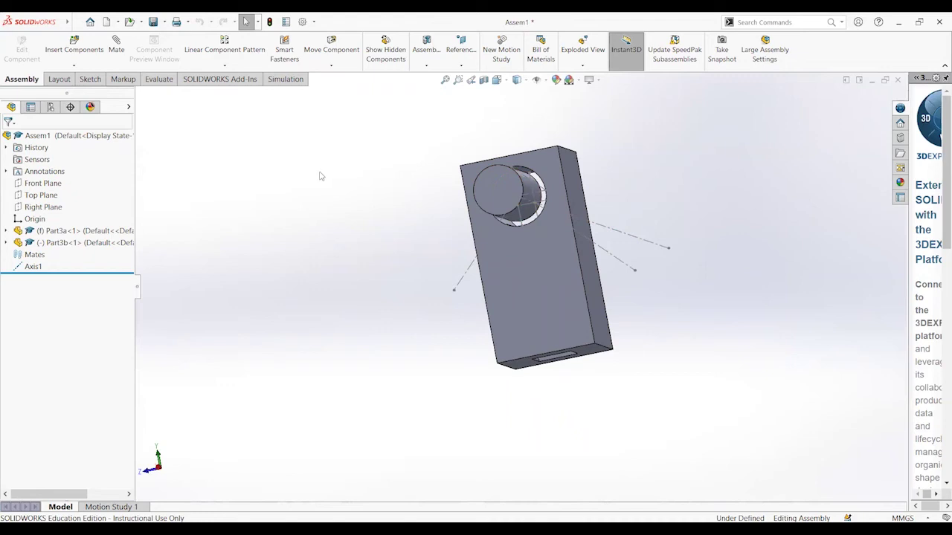
pyautogui.moveTo(655, 194); pyautogui.dragTo(712, 204, button='middle')
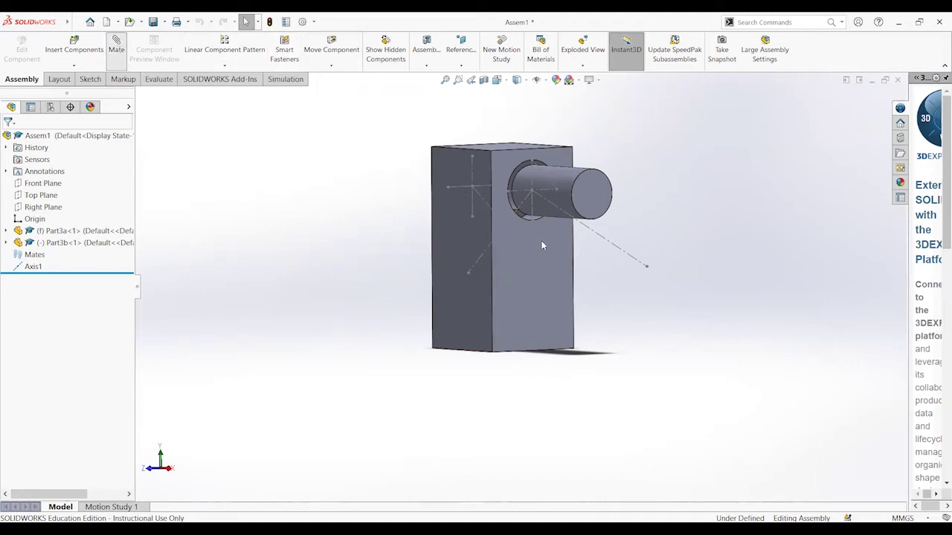
pyautogui.click(562, 178)
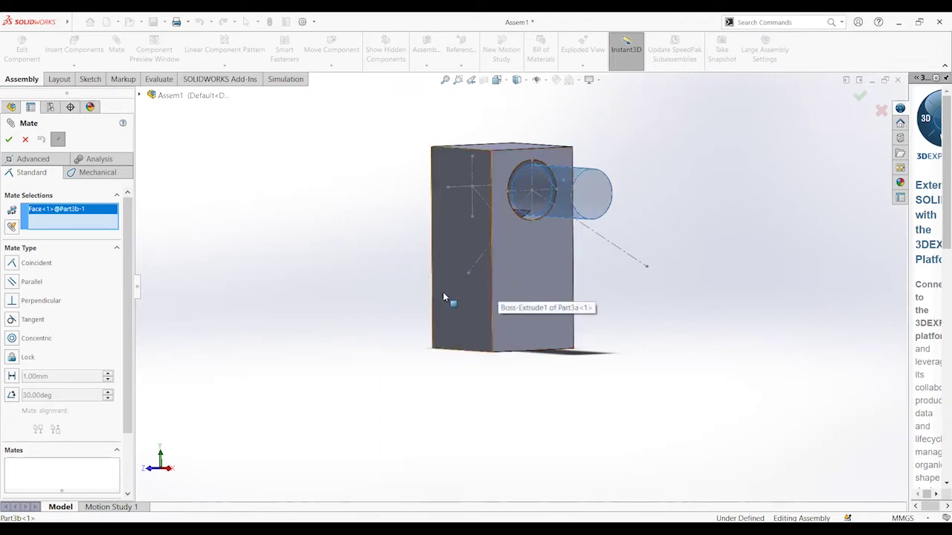
pyautogui.click(483, 260)
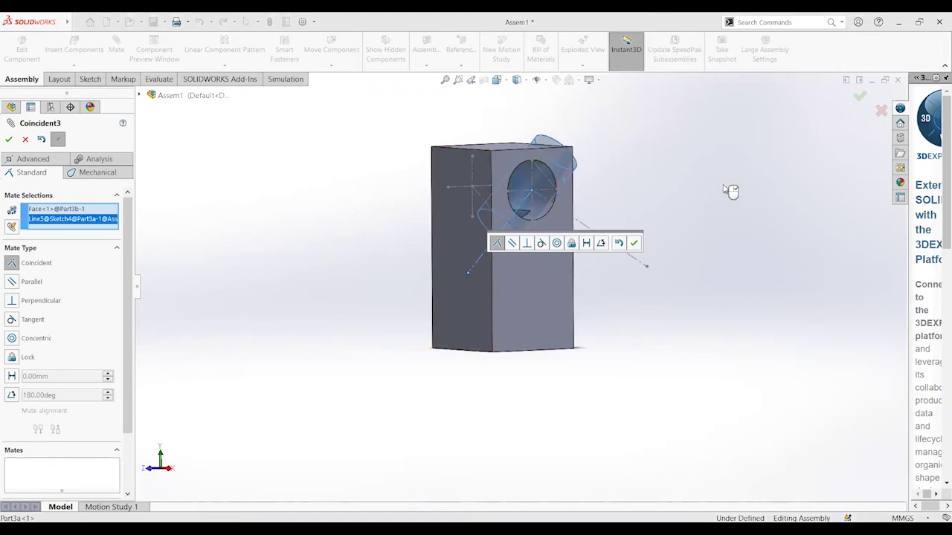
pyautogui.moveTo(732, 188); pyautogui.dragTo(705, 225, button='middle')
pyautogui.rightClick(703, 225)
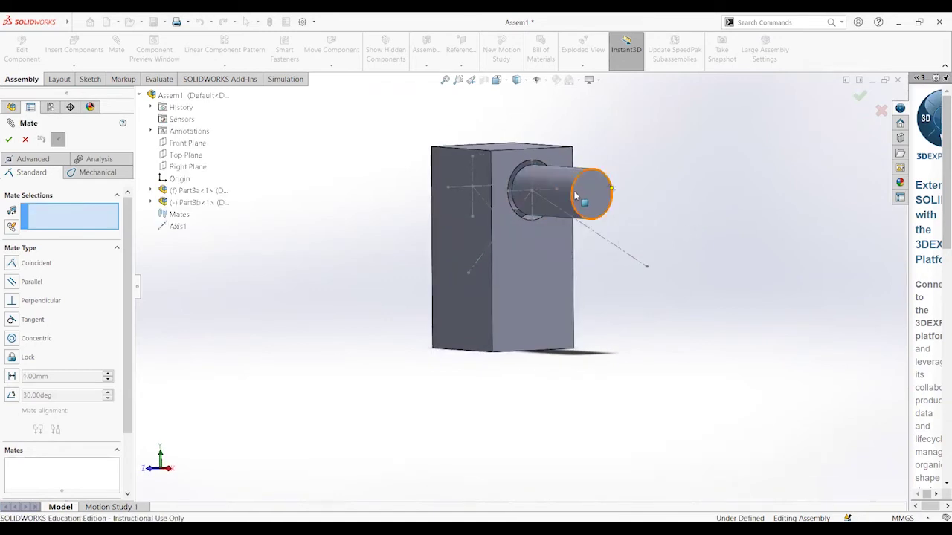
pyautogui.click(24, 140)
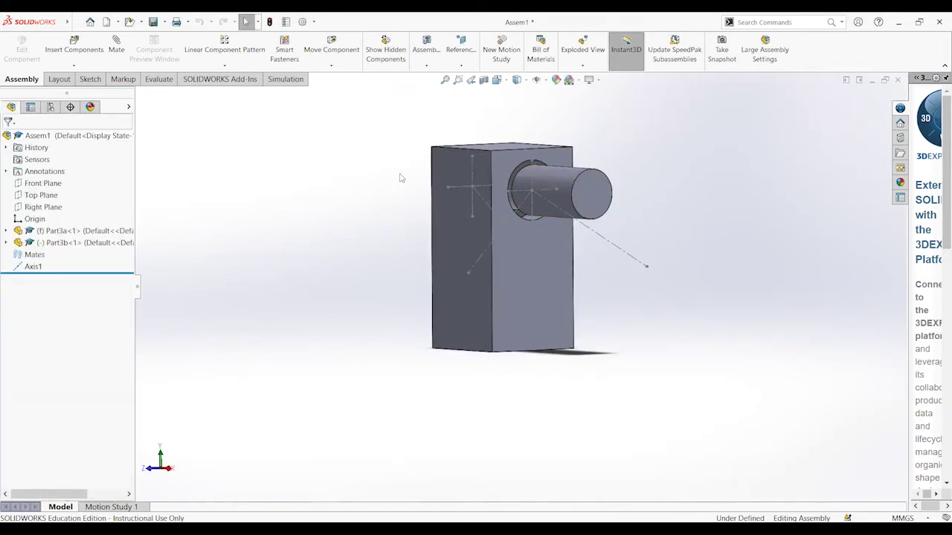
# Turn on the display of axes in the assembly and expand the Part3a component's feature list
pyautogui.click(585, 192)
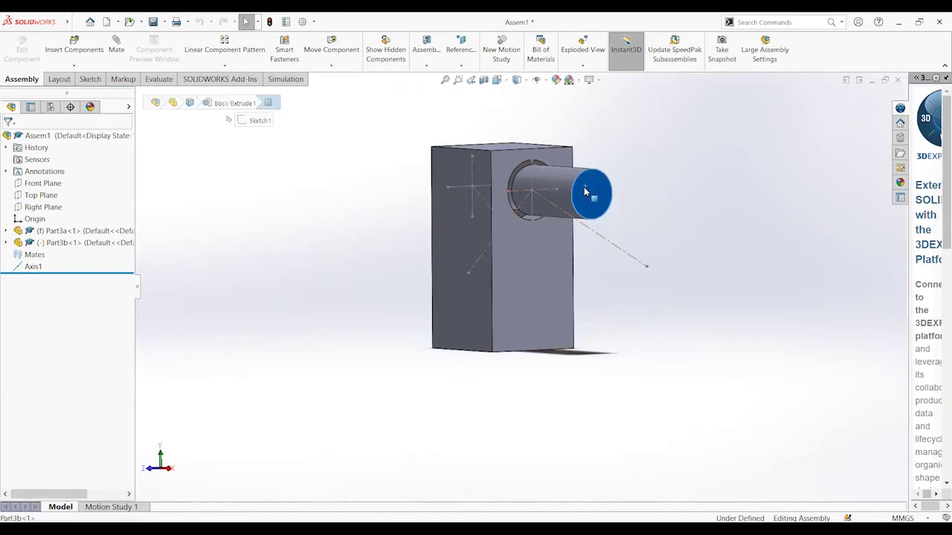
pyautogui.click(545, 80)
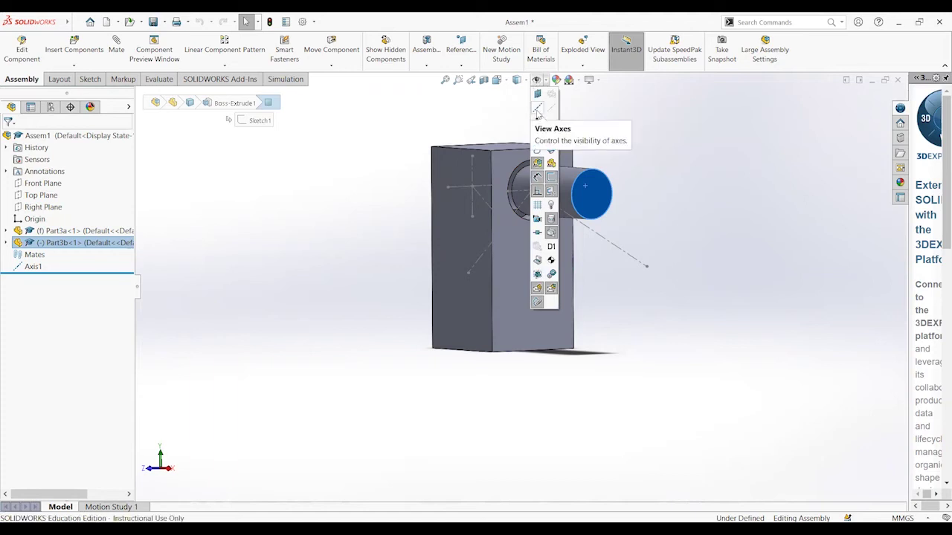
pyautogui.click(538, 111)
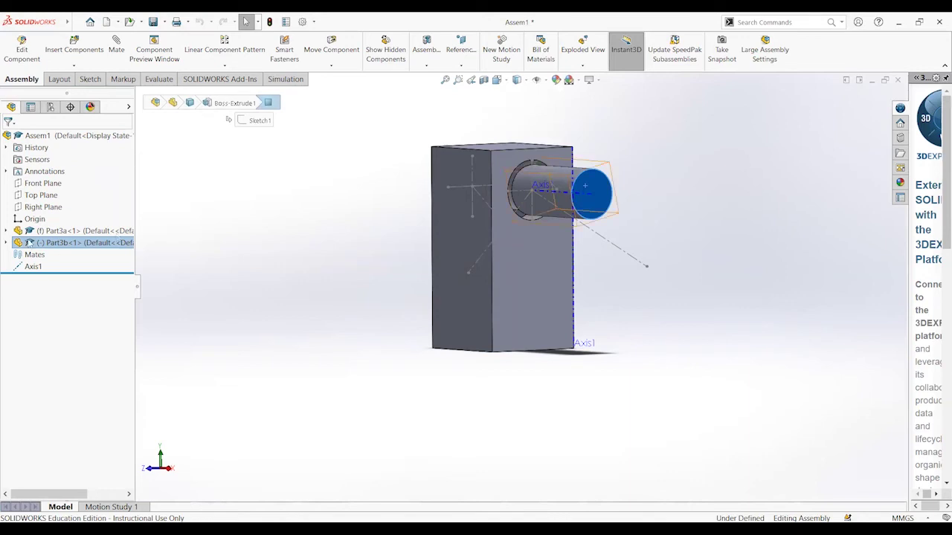
pyautogui.click(6, 231)
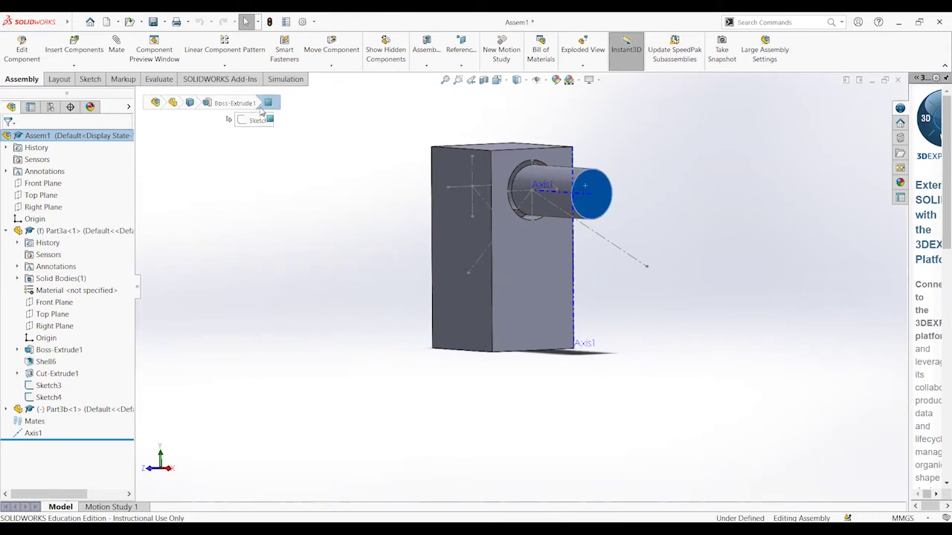
# Mate the Part3b cylinder's axis coincident with the 45° construction line of Sketch4 in the Part3a block
pyautogui.click(588, 196)
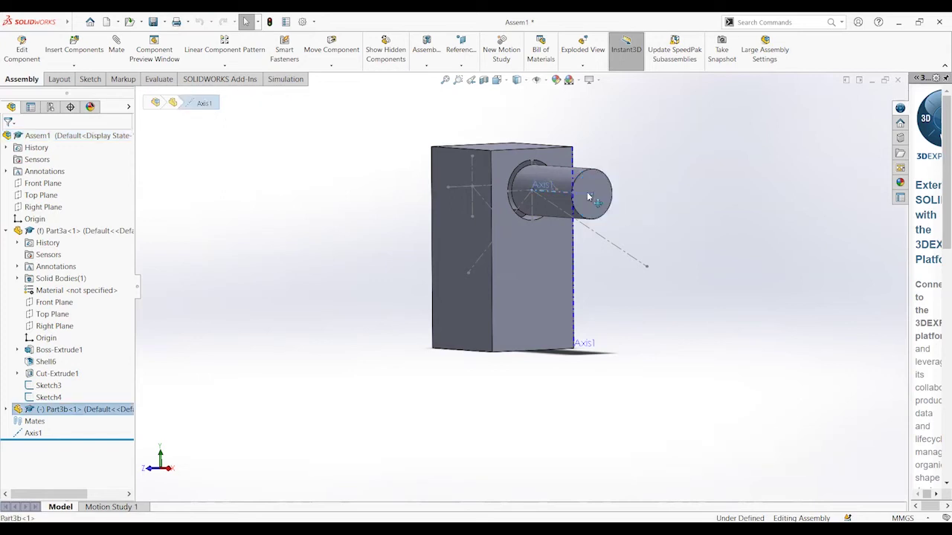
pyautogui.keyDown('ctrl'); pyautogui.click(468, 275); pyautogui.keyUp('ctrl')
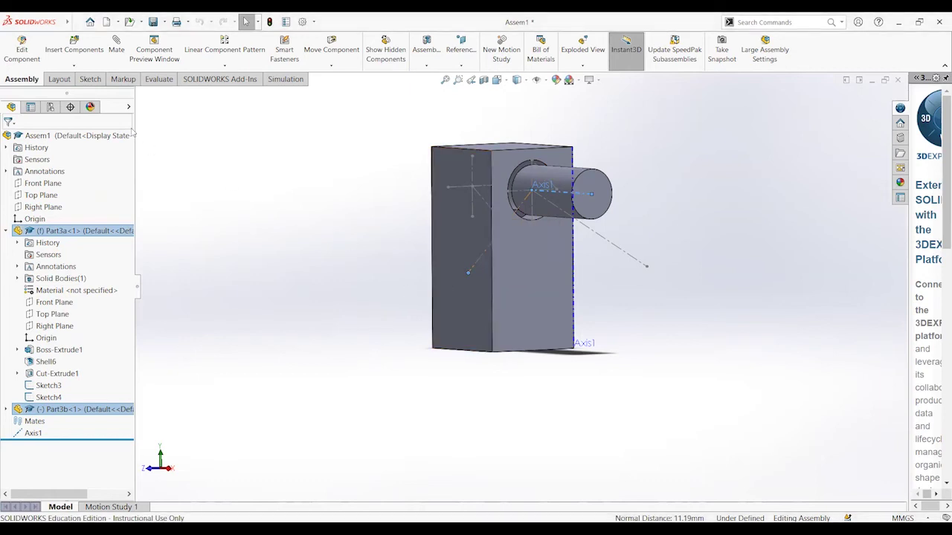
pyautogui.click(75, 44)
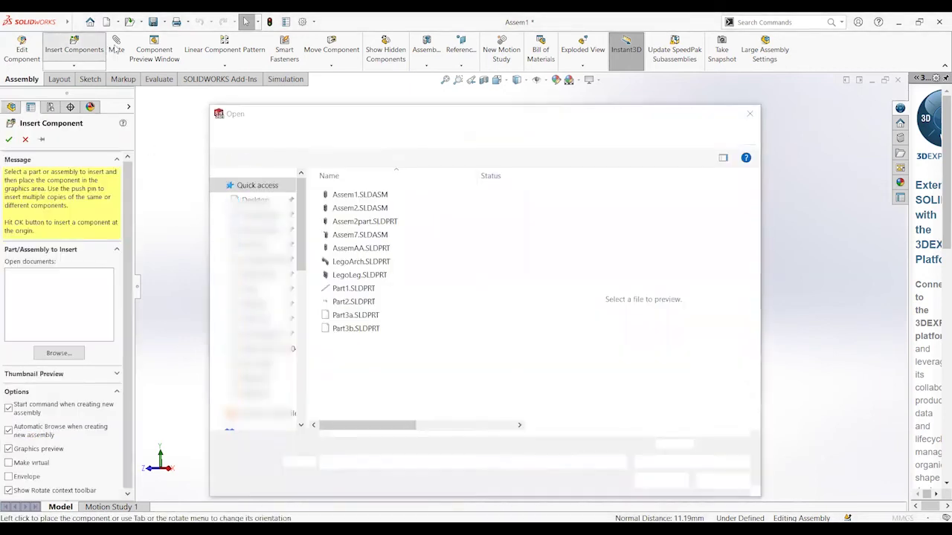
pyautogui.click(749, 113)
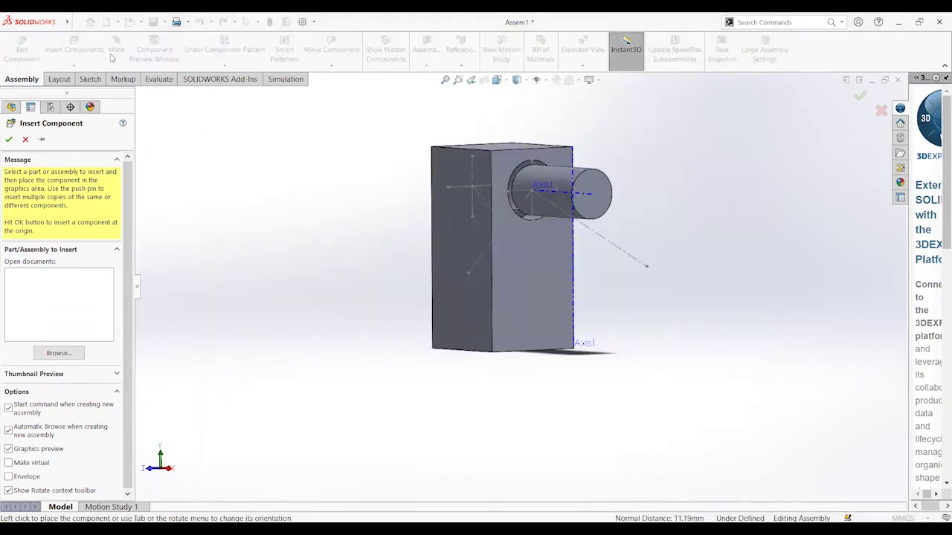
pyautogui.click(478, 261)
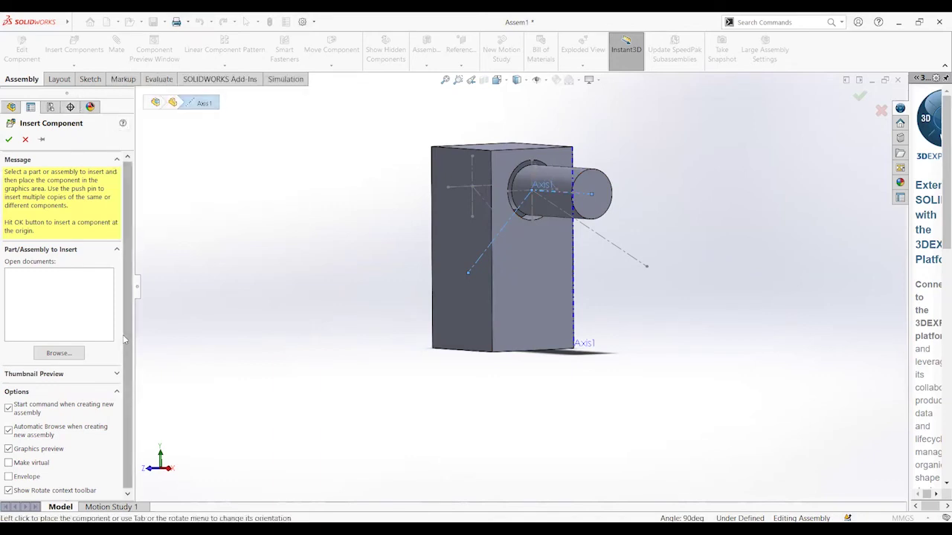
pyautogui.press('Escape')
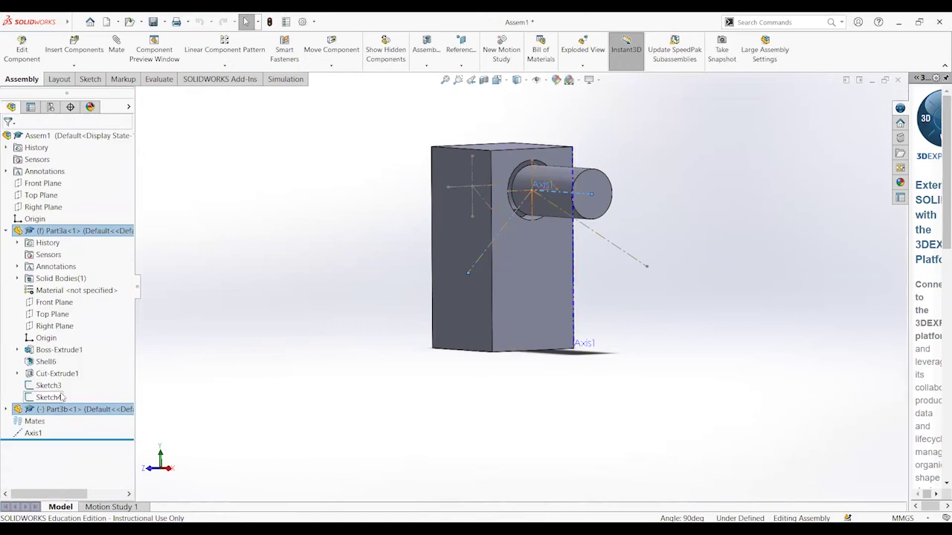
pyautogui.click(116, 48)
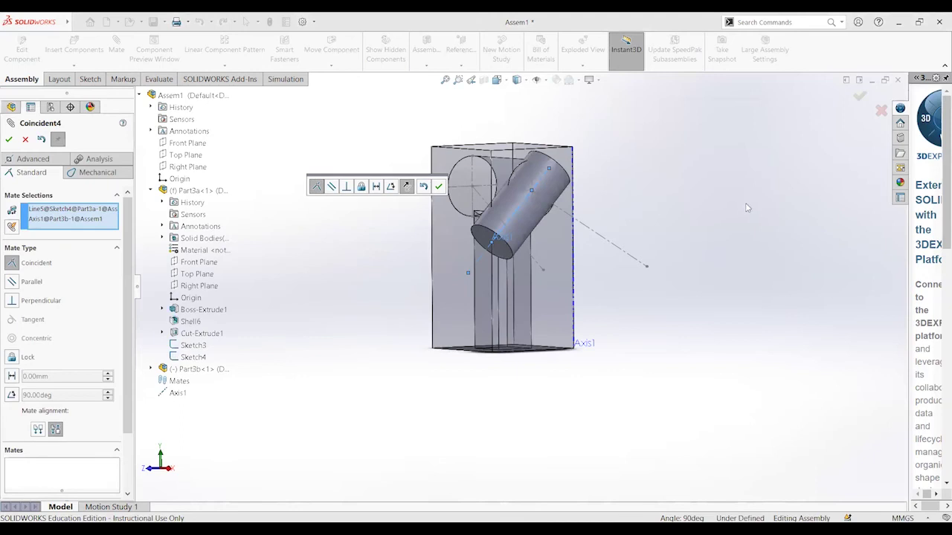
pyautogui.moveTo(741, 212); pyautogui.dragTo(709, 297, button='middle')
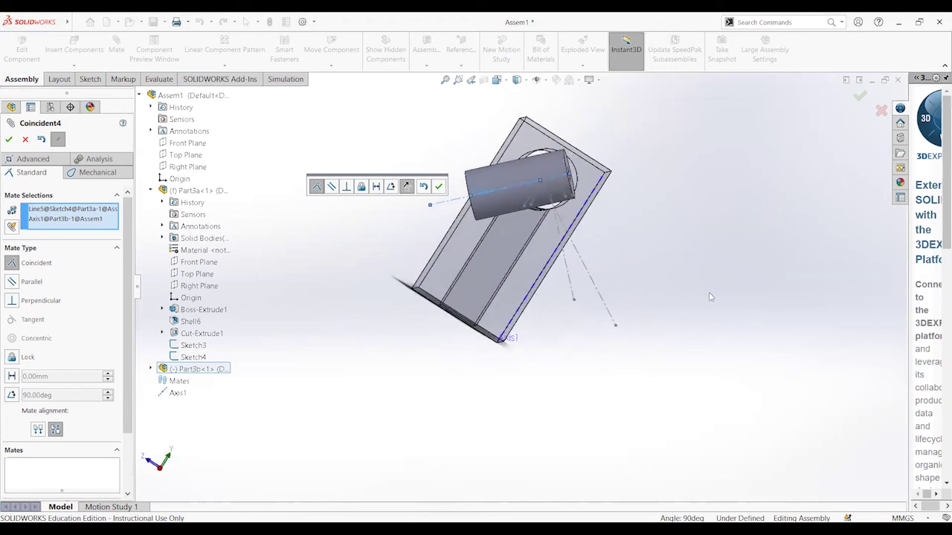
pyautogui.click(8, 139)
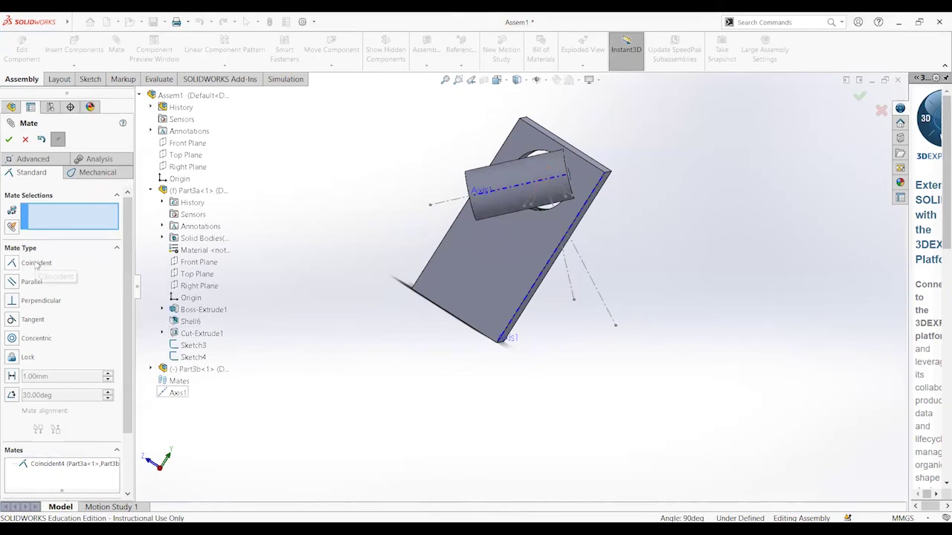
# Mate the cylinder's inner end face coincident with Sketch4's point at the hole centre, and close the Mate command
pyautogui.moveTo(582, 179); pyautogui.dragTo(546, 192, button='middle')
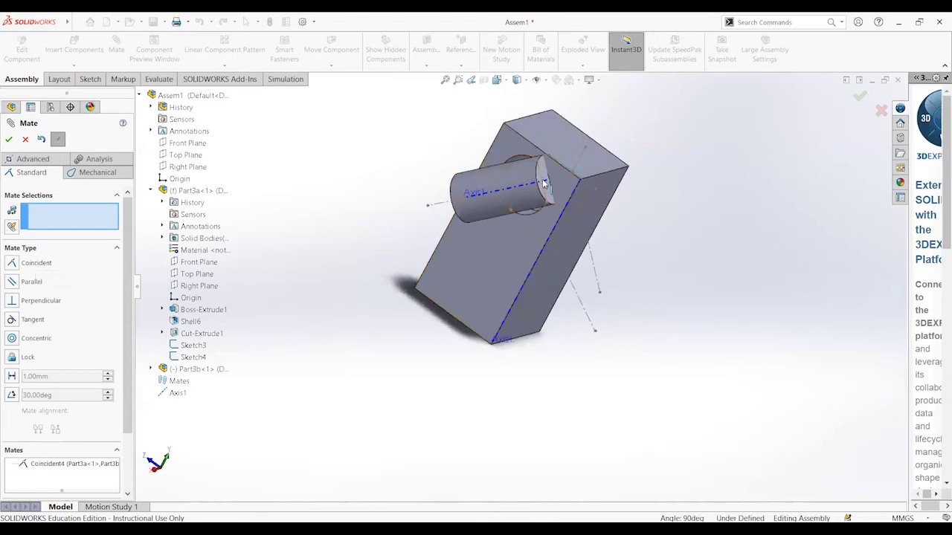
pyautogui.click(543, 174)
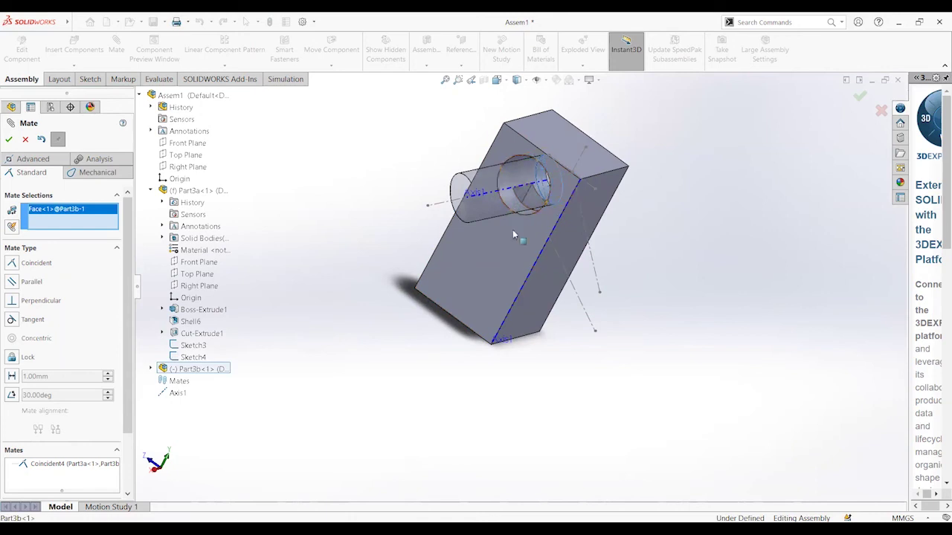
pyautogui.moveTo(684, 268); pyautogui.dragTo(563, 171, button='middle')
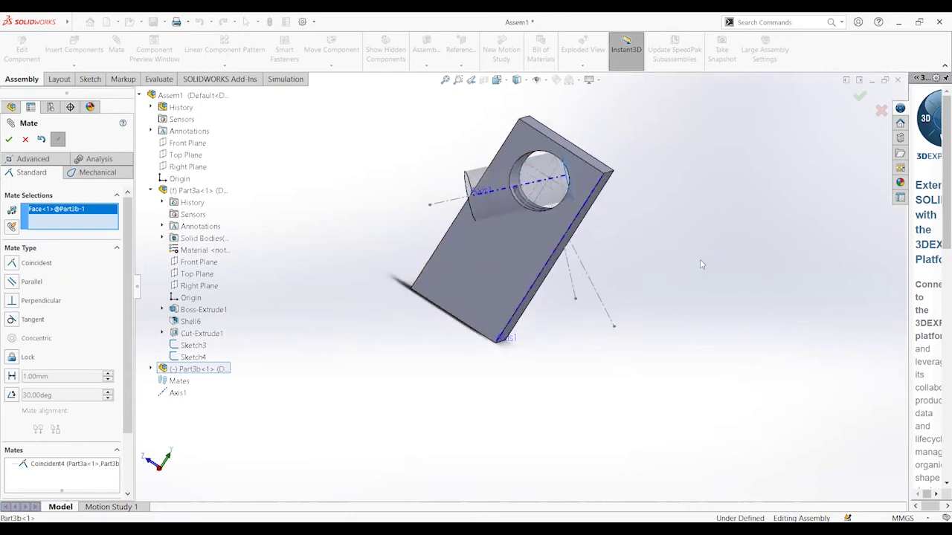
pyautogui.click(545, 191)
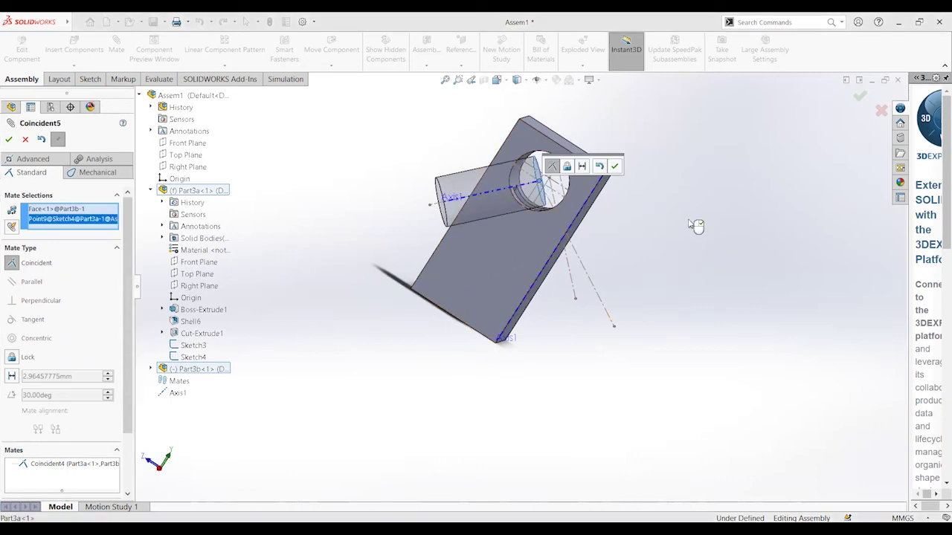
pyautogui.moveTo(696, 226); pyautogui.dragTo(632, 274, button='middle')
pyautogui.click(614, 166)
pyautogui.moveTo(631, 282); pyautogui.dragTo(792, 322, button='middle')
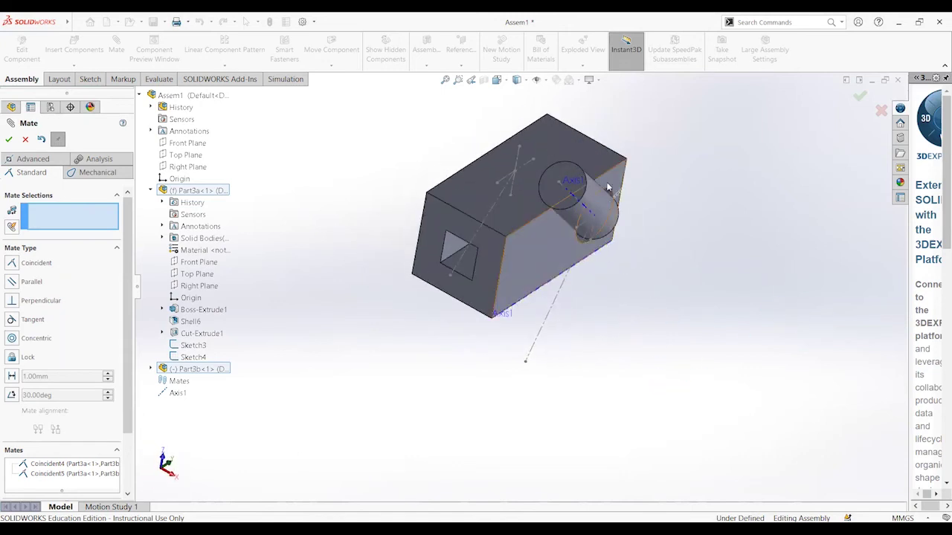
pyautogui.moveTo(684, 192); pyautogui.dragTo(696, 341, button='middle')
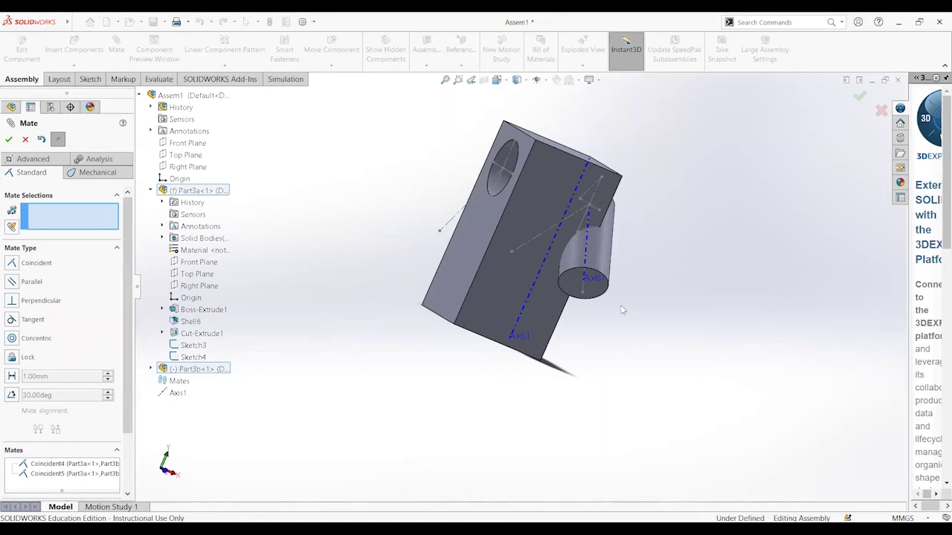
pyautogui.click(596, 261)
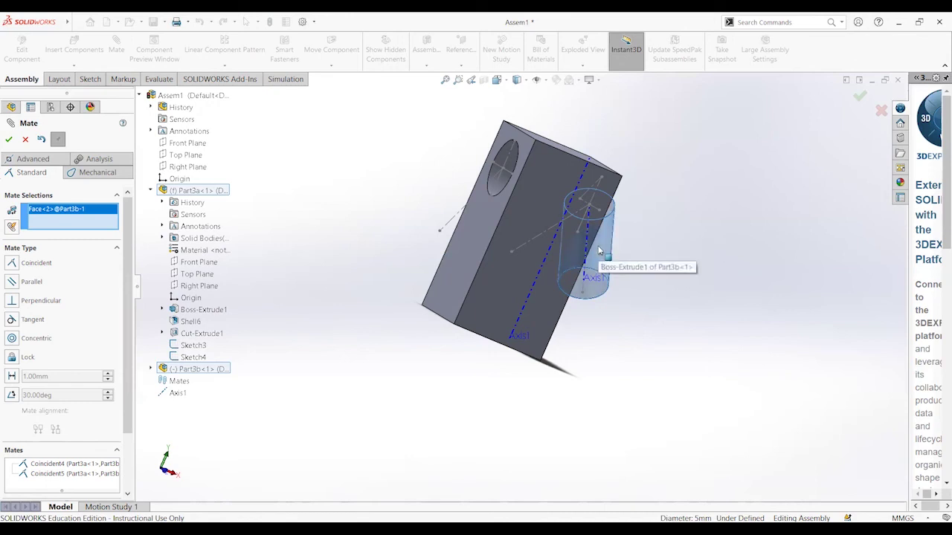
pyautogui.click(25, 139)
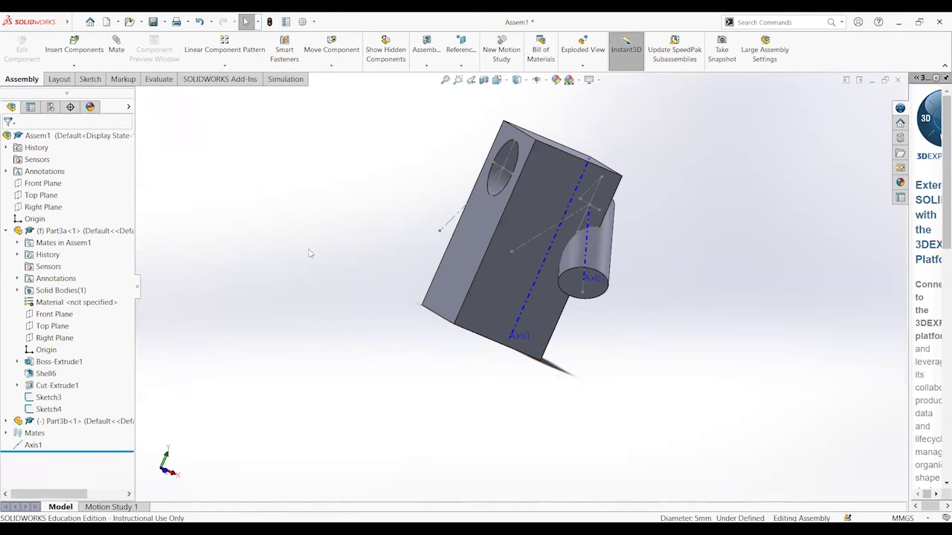
# Place a copy of the mated Part3b cylinder in the free space beside the block
pyautogui.hotkey('ctrl', '7')
pyautogui.click(512, 255)
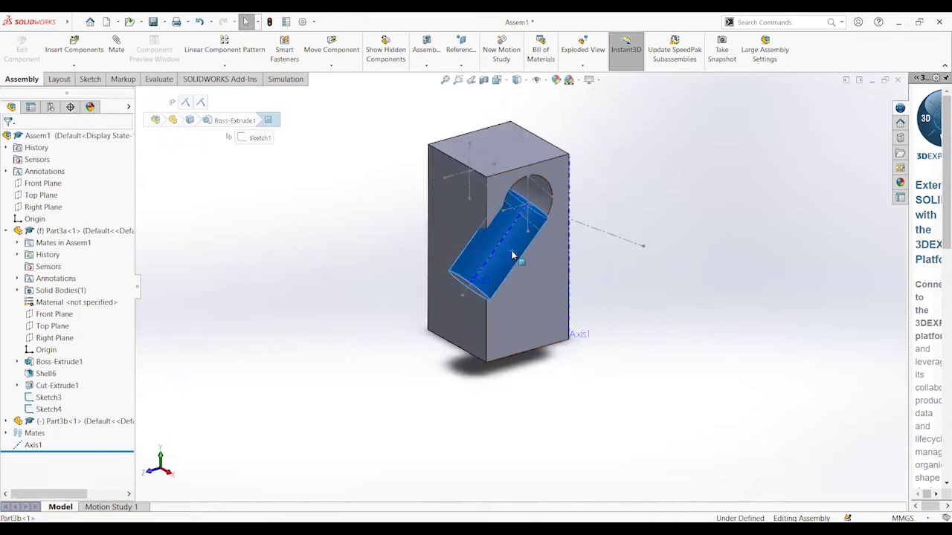
pyautogui.moveTo(495, 269); pyautogui.dragTo(342, 236)
pyautogui.moveTo(380, 298); pyautogui.dragTo(565, 340, button='middle')
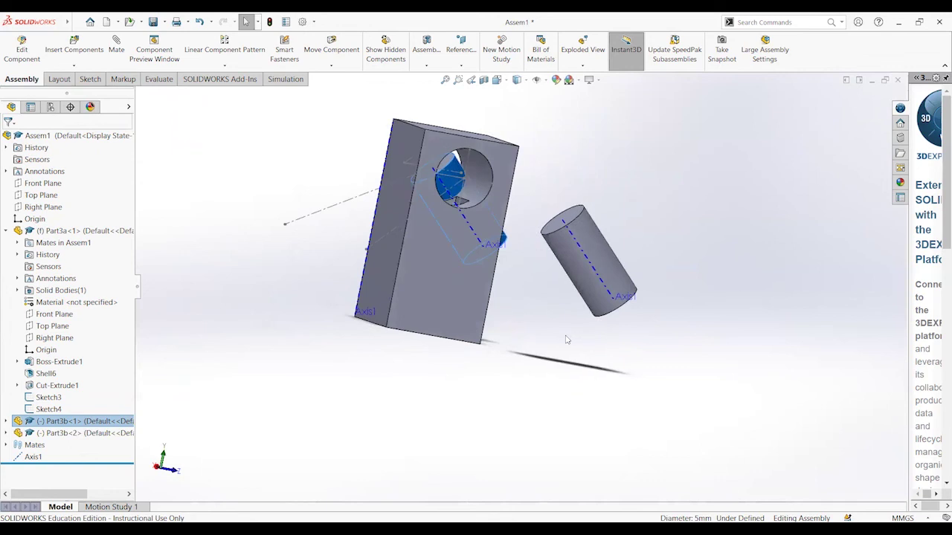
# Mate the copied cylinder's axis coincident with Sketch3's angled construction line on the block's other hole, check the alignment, and close the Mate command
pyautogui.click(426, 210)
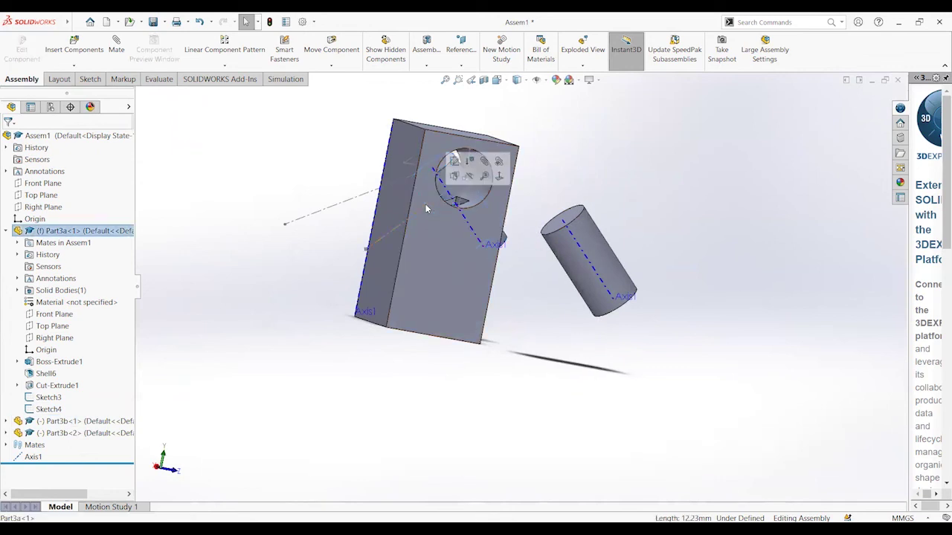
pyautogui.keyDown('ctrl'); pyautogui.click(582, 255); pyautogui.keyUp('ctrl')
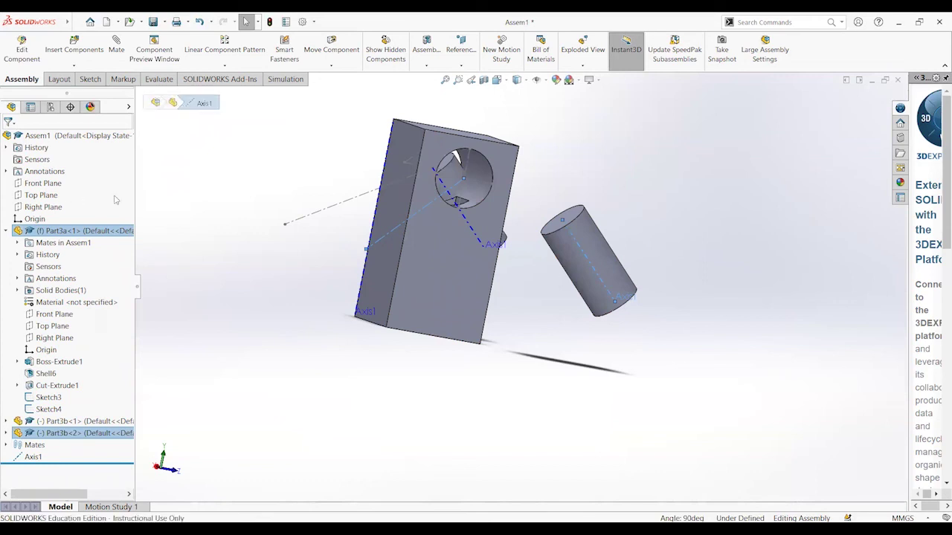
pyautogui.click(115, 43)
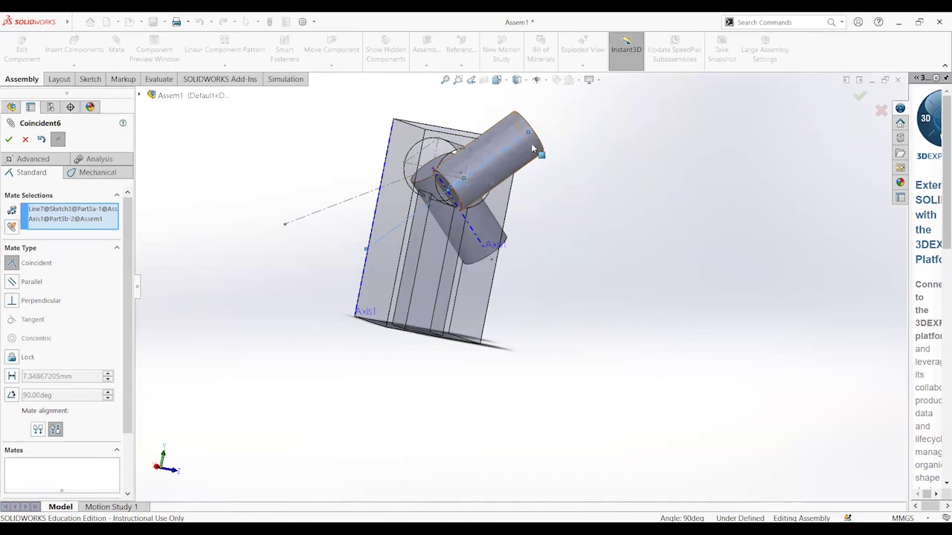
pyautogui.moveTo(676, 180); pyautogui.dragTo(655, 244, button='middle')
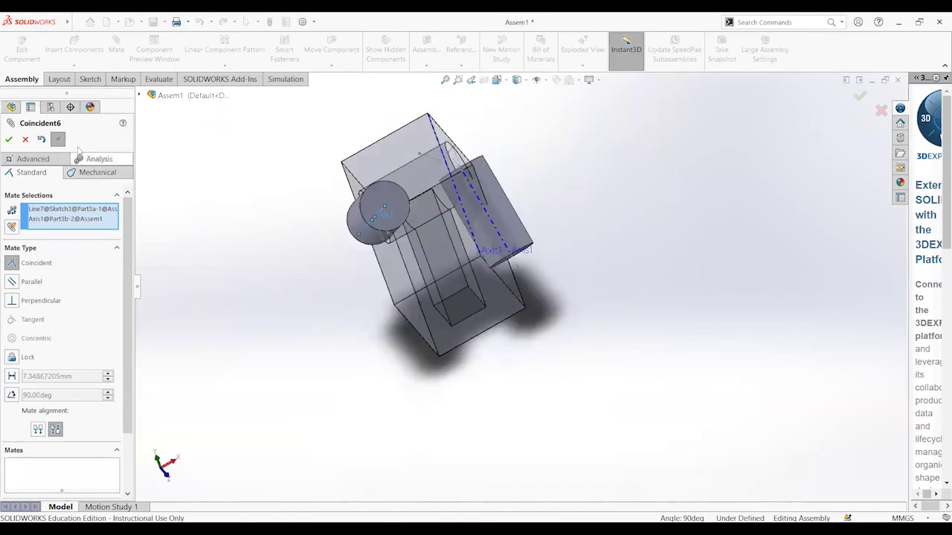
pyautogui.click(8, 139)
pyautogui.moveTo(719, 304); pyautogui.dragTo(650, 338, button='middle')
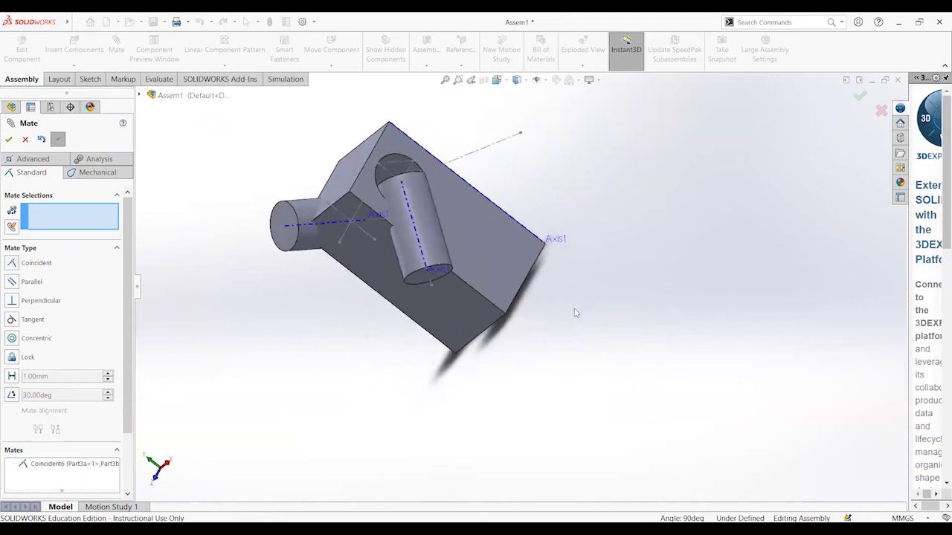
pyautogui.press('space')
pyautogui.click(497, 305)
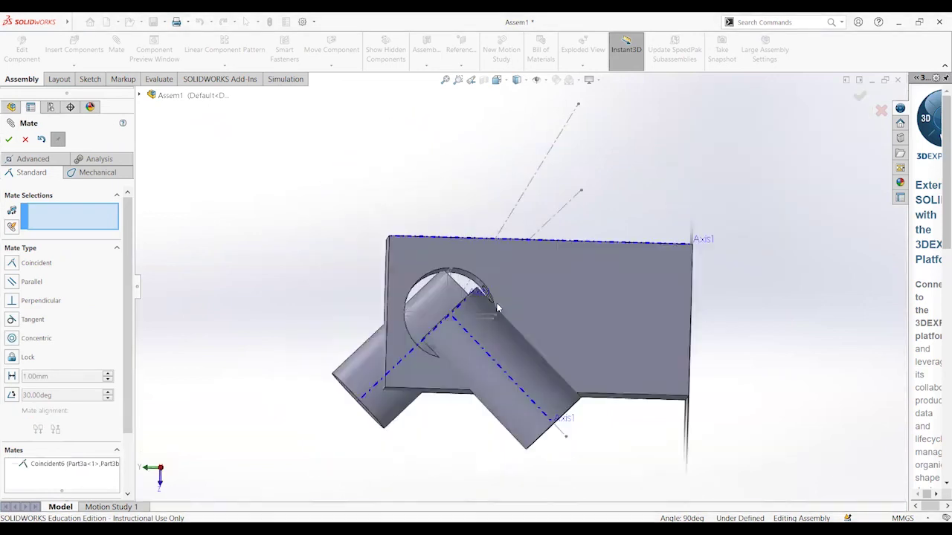
pyautogui.press('space')
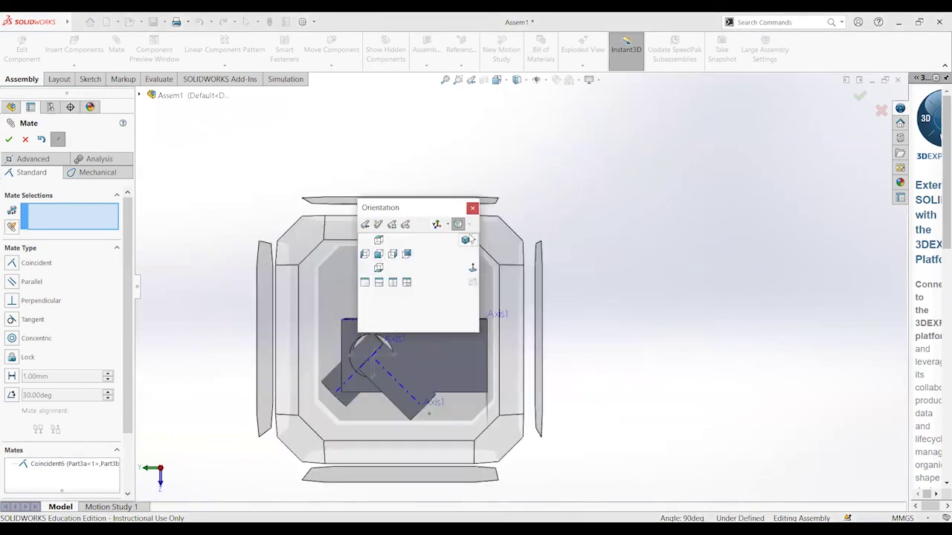
pyautogui.click(290, 437)
pyautogui.moveTo(550, 424); pyautogui.dragTo(646, 247, button='middle')
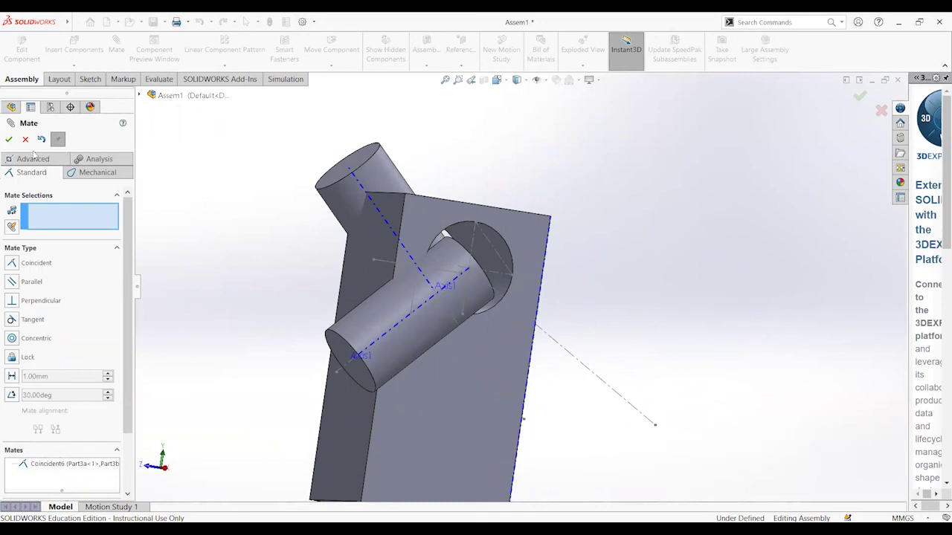
pyautogui.click(8, 139)
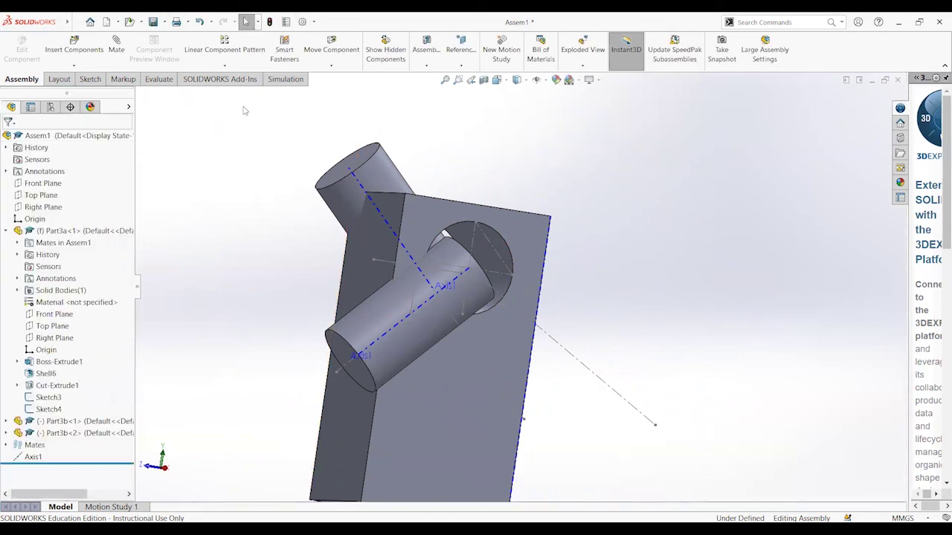
# Save the assembly as a SOLIDWORKS Part file named Assem1_3in
pyautogui.click(159, 24)
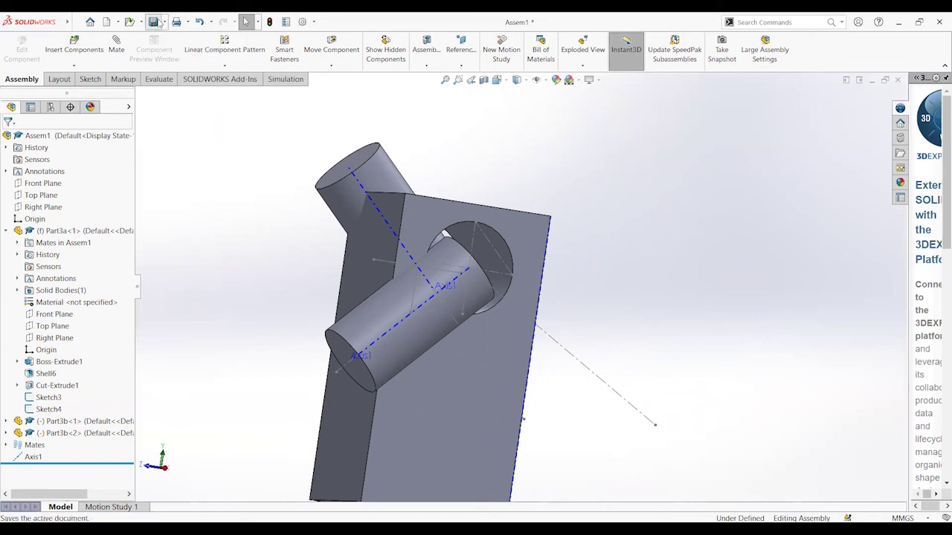
pyautogui.click(123, 207)
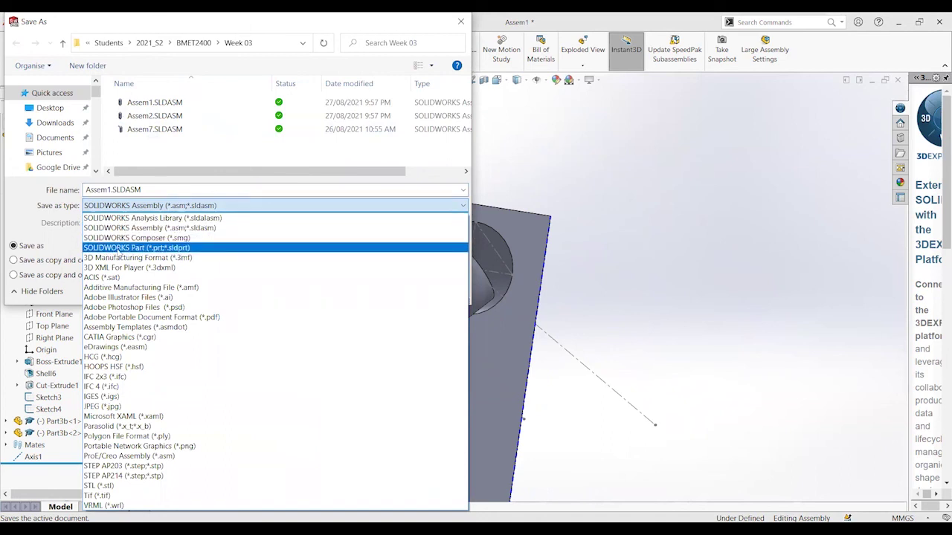
pyautogui.click(213, 249)
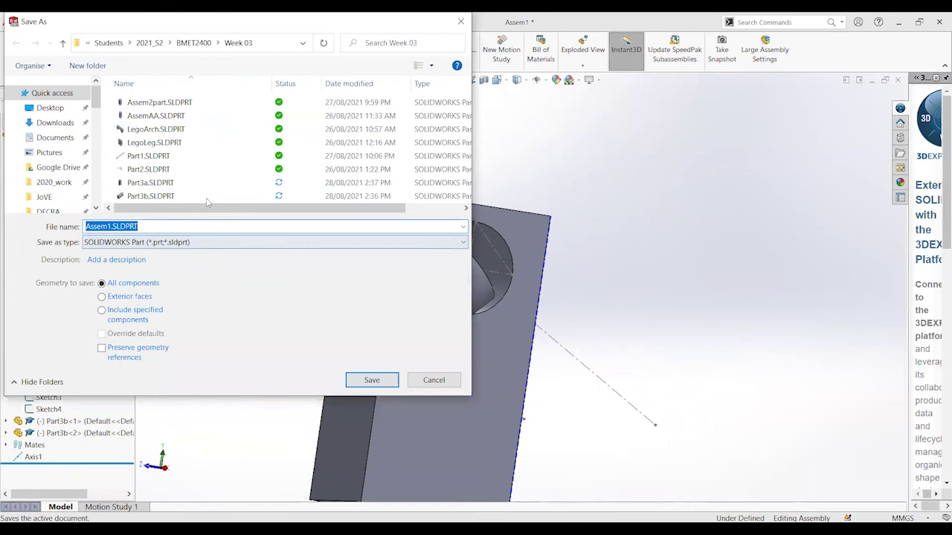
pyautogui.click(111, 225)
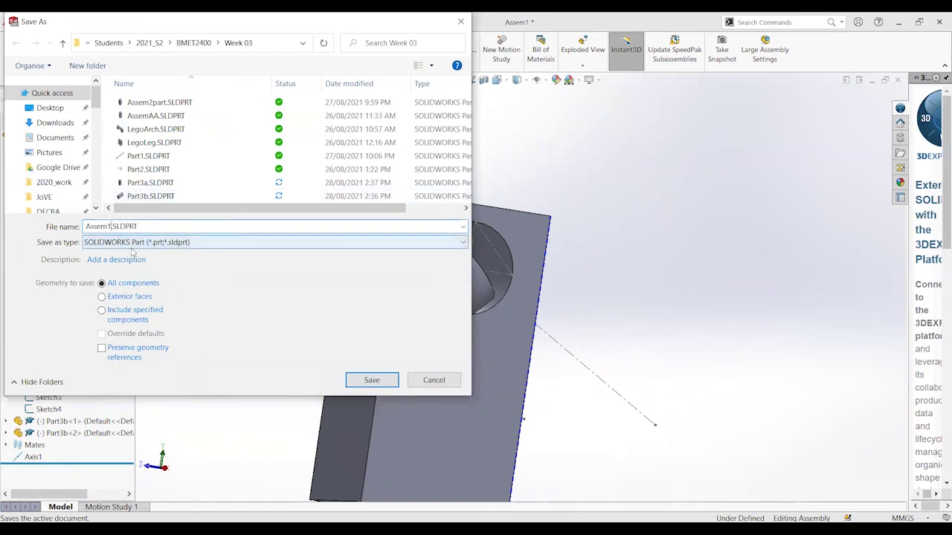
pyautogui.write('_3in')
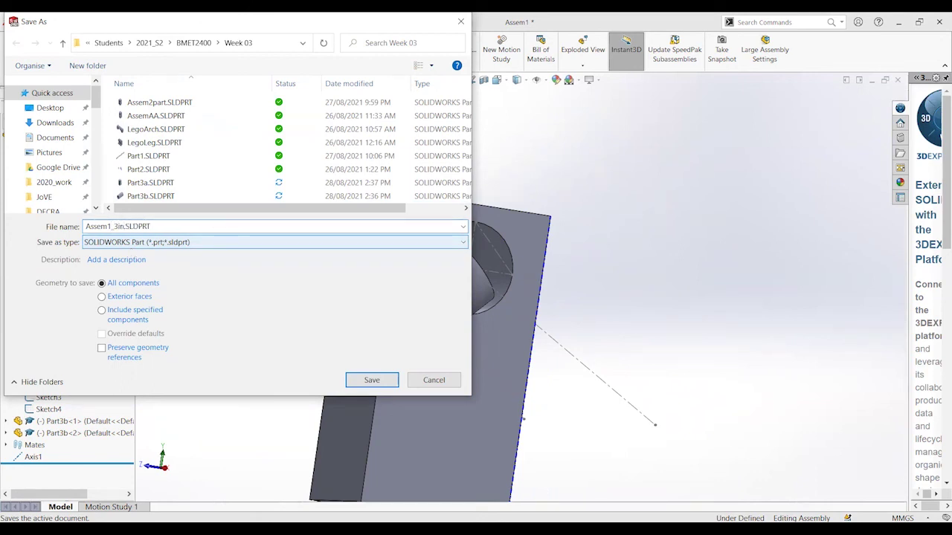